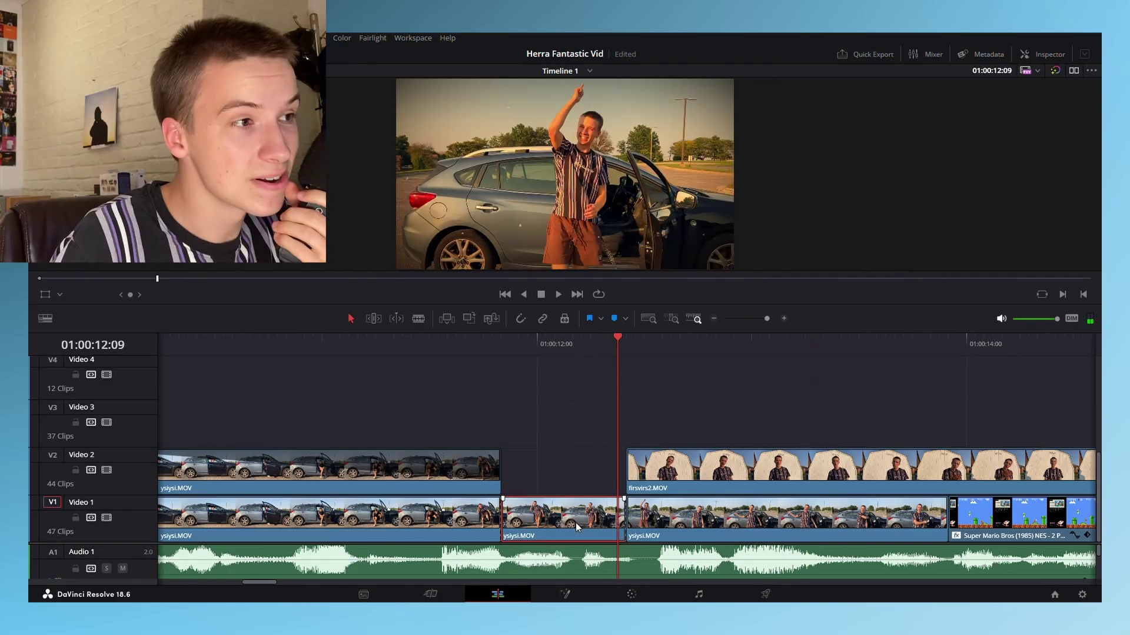
Step: Scrub the ysiysi wipe and step through its keyframed window on the Color page
{"action": "left_click", "coordinate": [586, 518]}
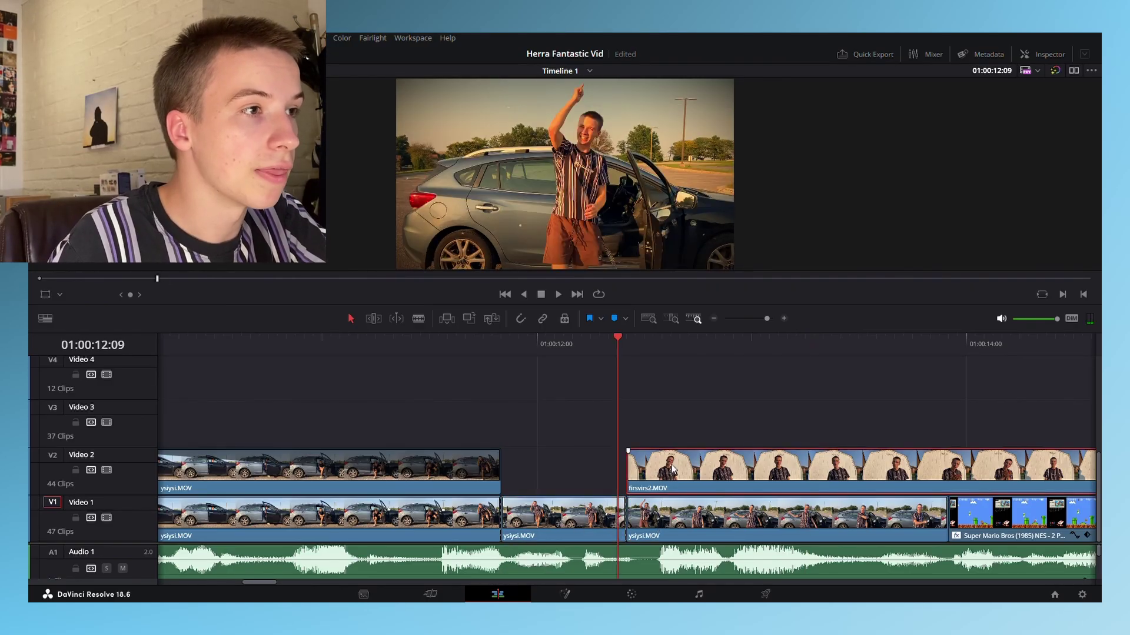
{"action": "left_click_drag", "start_coordinate": [673, 345], "coordinate": [644, 345]}
{"action": "left_click", "coordinate": [632, 595]}
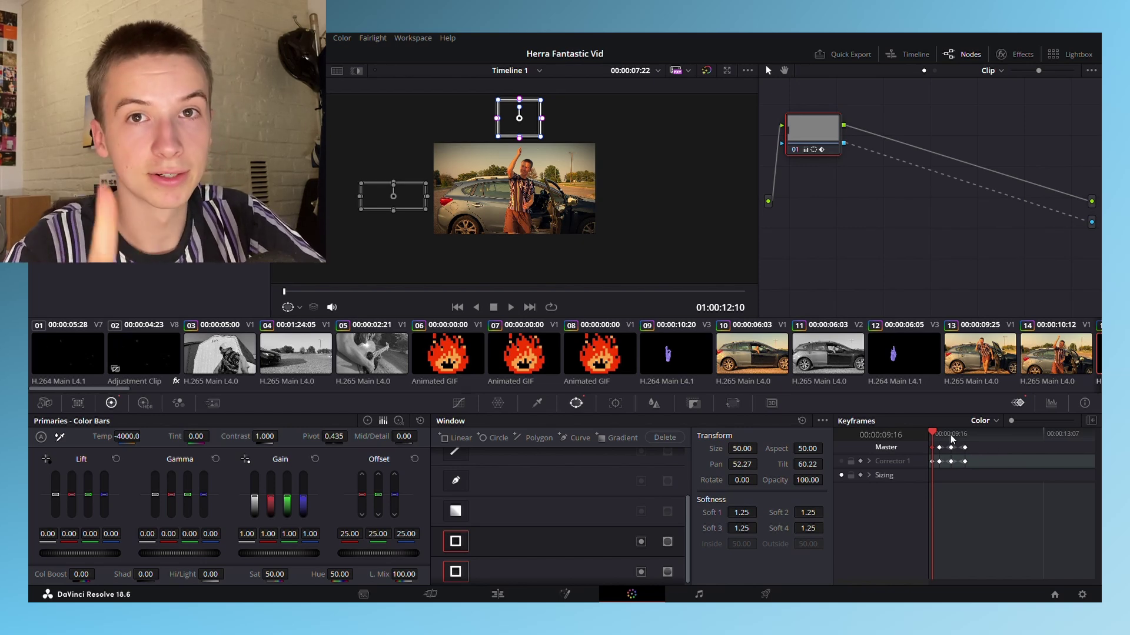
{"action": "left_click", "coordinate": [964, 436]}
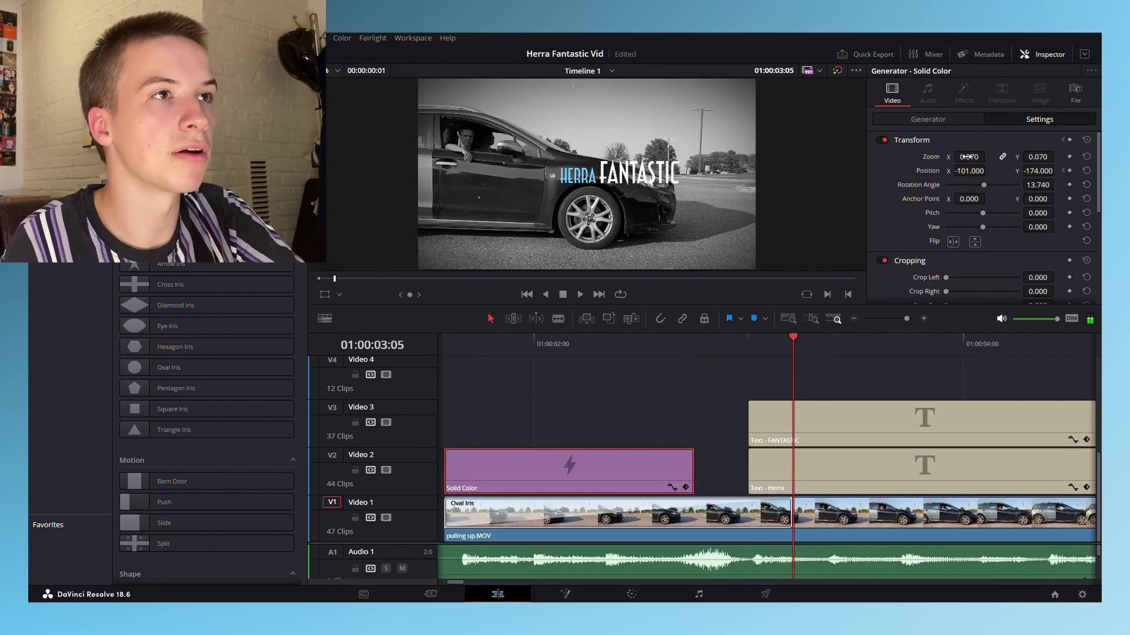
Step: Inspect the Oval Iris opening transition and the FANTASTIC title clip in the Inspector
{"action": "left_click", "coordinate": [619, 511]}
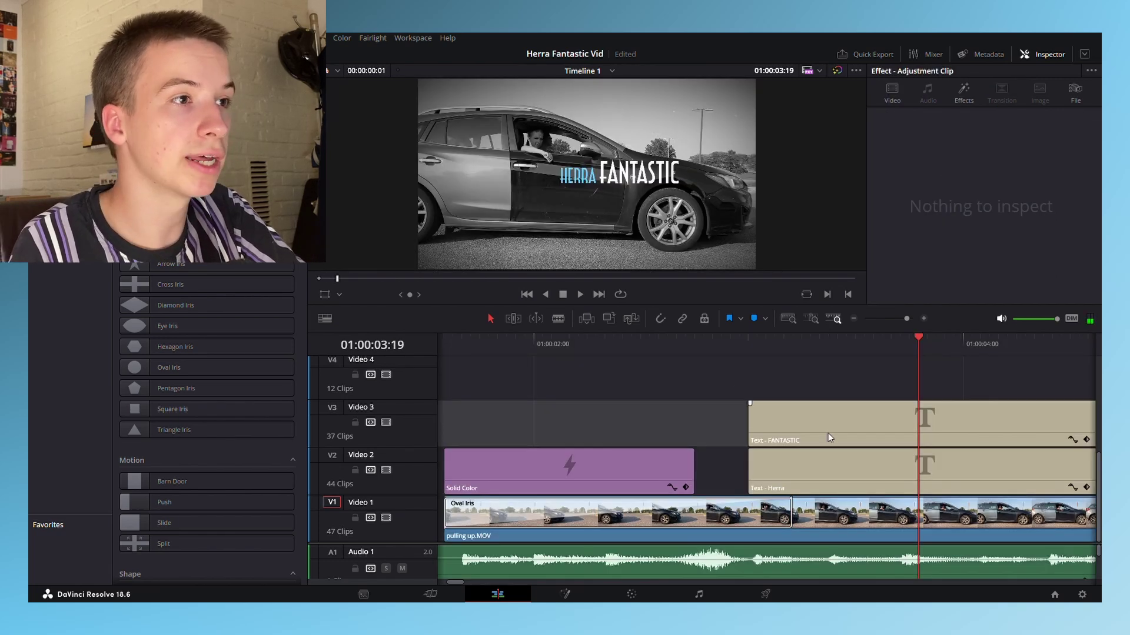
{"action": "left_click", "coordinate": [828, 437]}
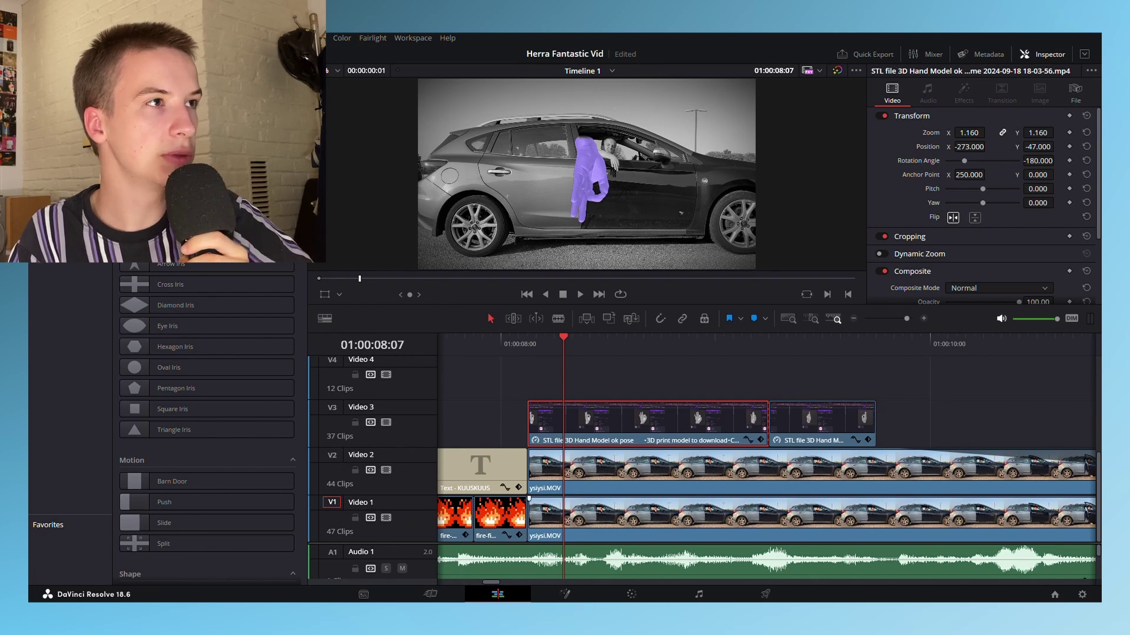
Step: Check the purple hand overlay's grade, play it over the car shot, then rotate the Mario model
{"action": "left_click", "coordinate": [631, 596]}
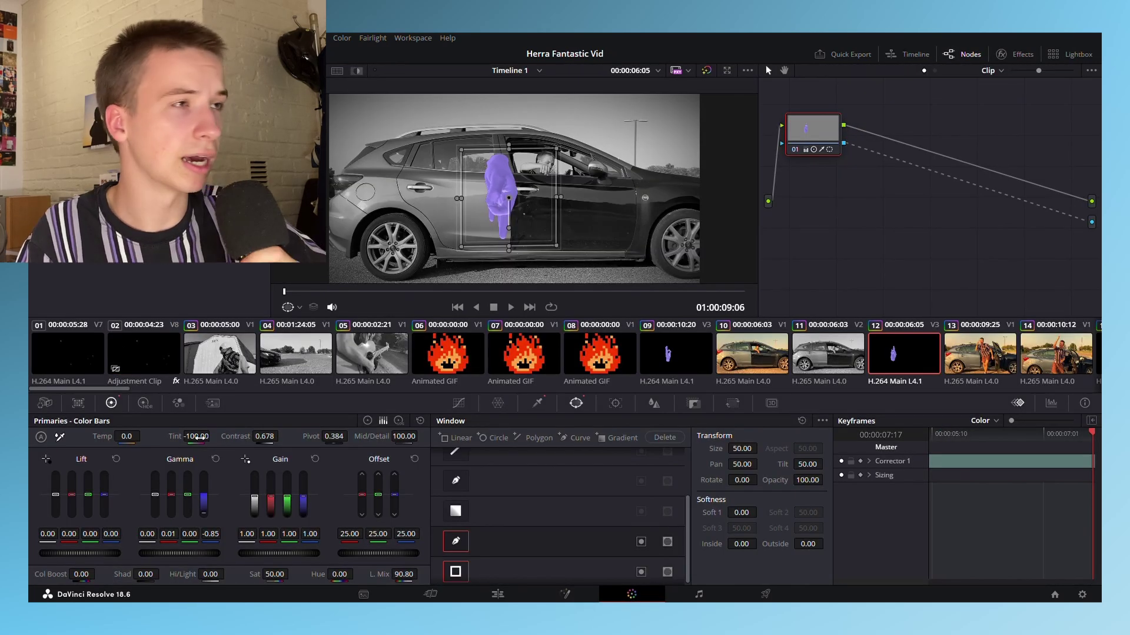
{"action": "key", "text": "shift+4"}
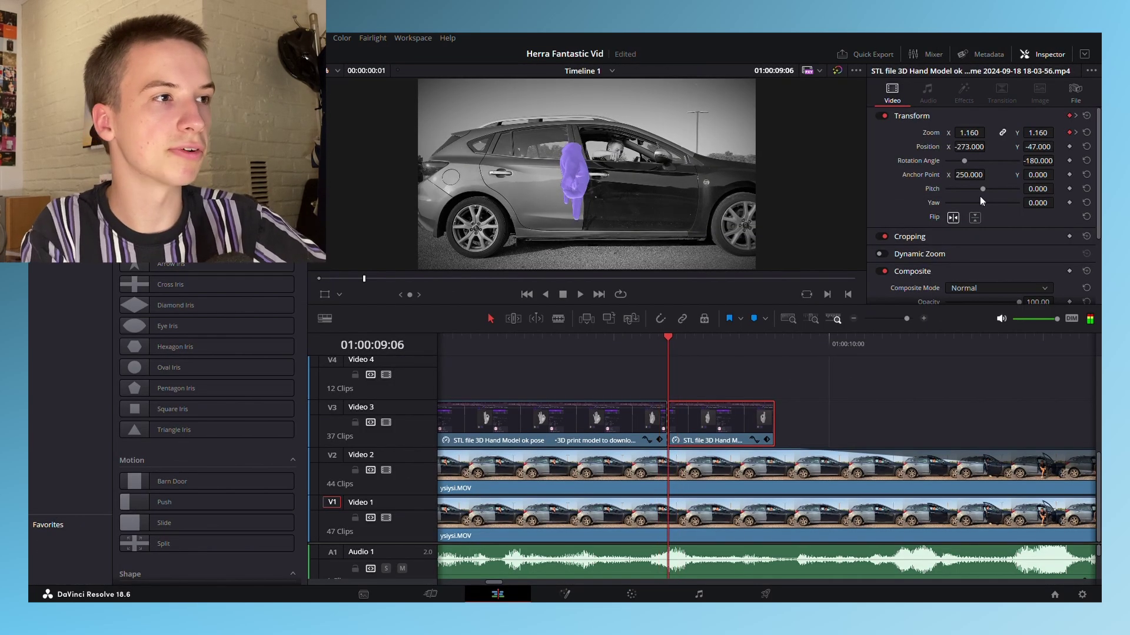
{"action": "left_click", "coordinate": [582, 294]}
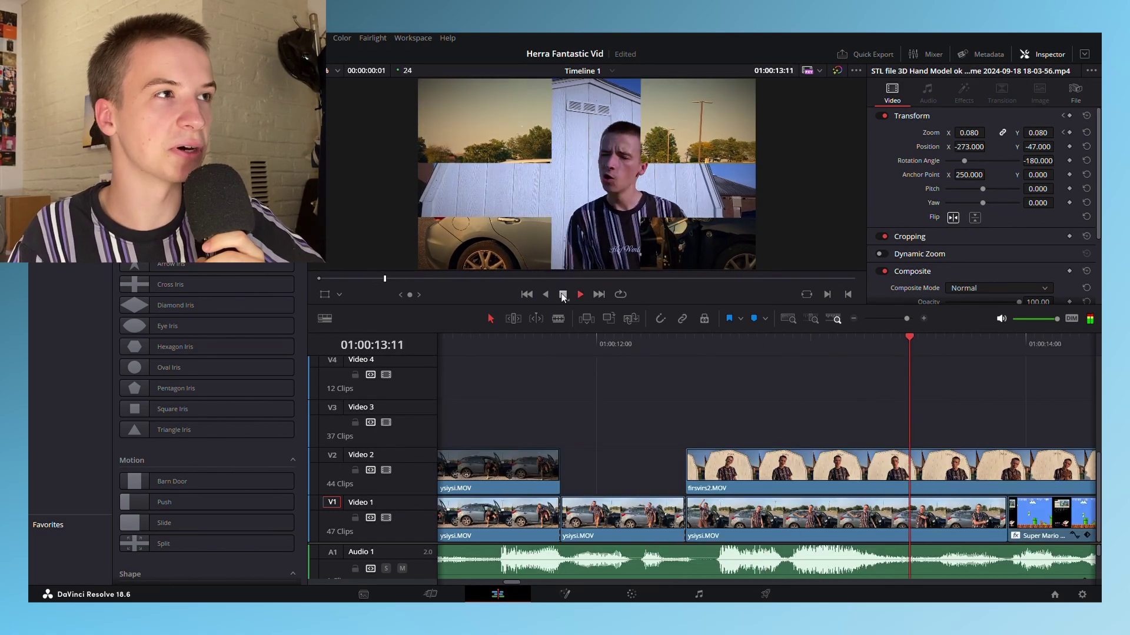
{"action": "left_click", "coordinate": [562, 295]}
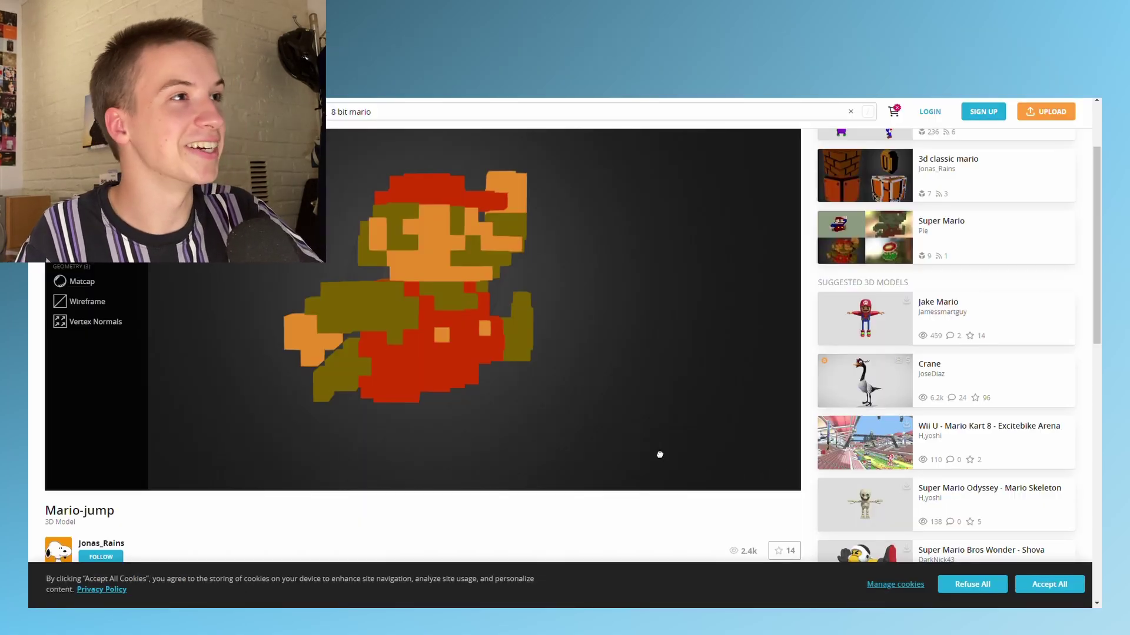
{"action": "left_click_drag", "start_coordinate": [659, 455], "coordinate": [356, 450]}
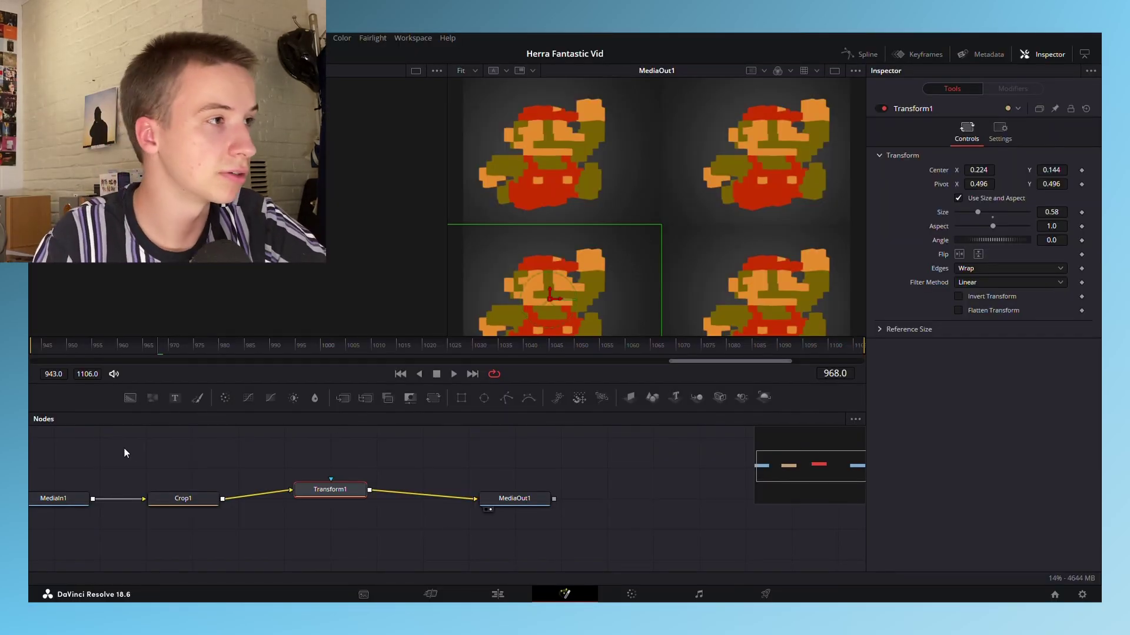
Step: Inspect the Mario clip's Crop1 node and pink-tinted grade, then go back to the timeline
{"action": "left_click", "coordinate": [182, 500]}
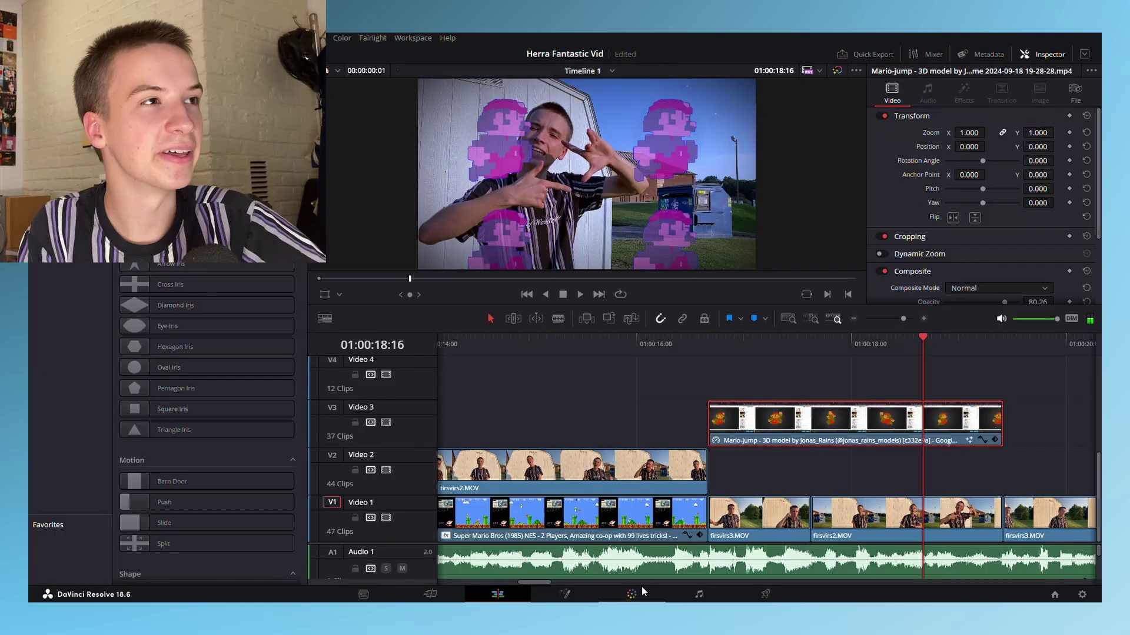
{"action": "left_click", "coordinate": [631, 595]}
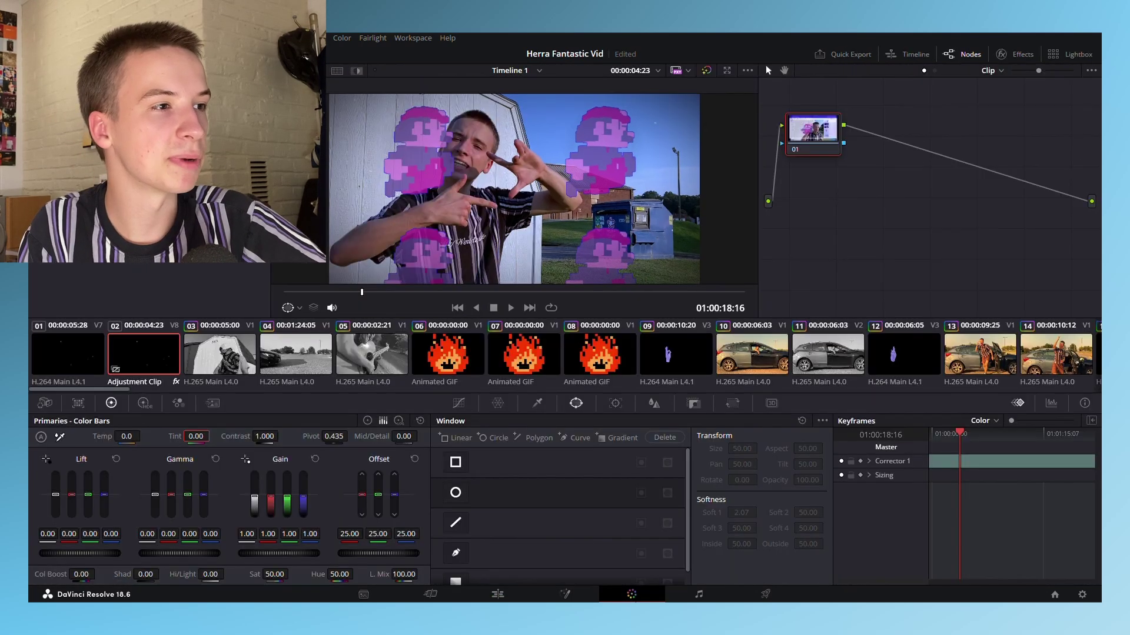
{"action": "left_click", "coordinate": [497, 595]}
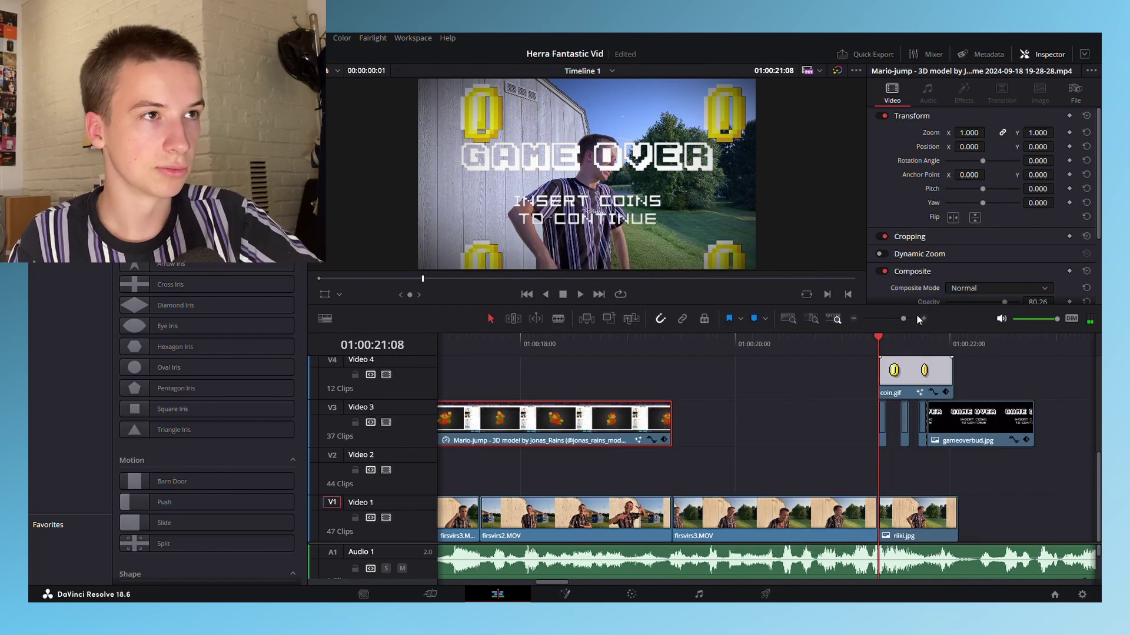
Step: Zoom into the GAME OVER section and play through the spinning coin overlays
{"action": "left_click", "coordinate": [924, 318]}
{"action": "left_click", "coordinate": [675, 348]}
{"action": "left_click", "coordinate": [579, 295]}
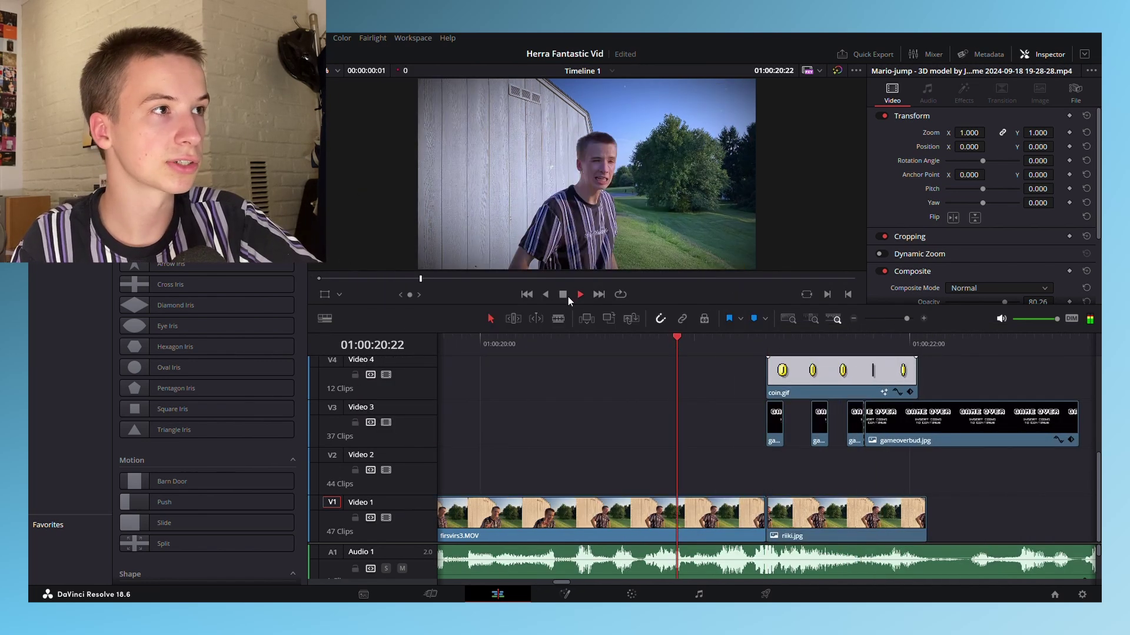
{"action": "key", "text": "space"}
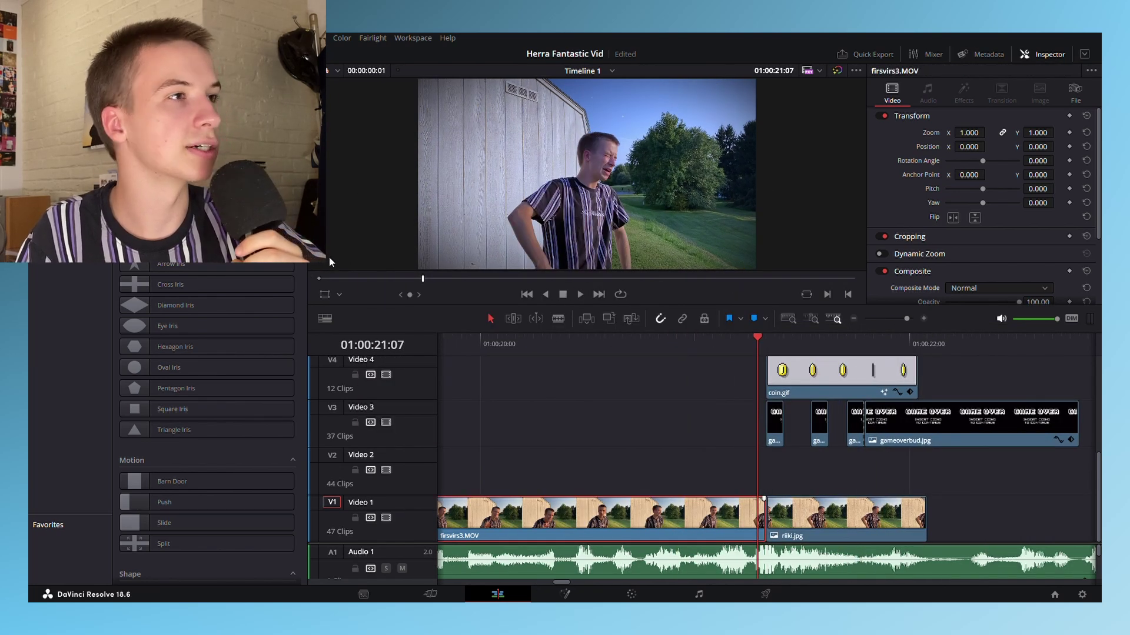
{"action": "left_click", "coordinate": [789, 346]}
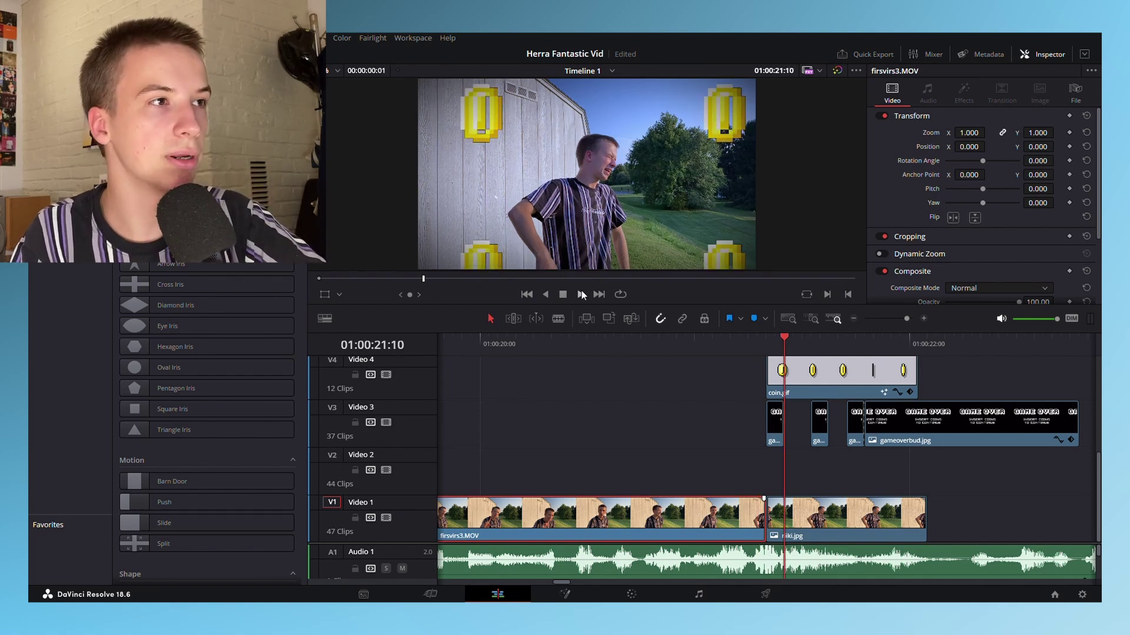
{"action": "left_click", "coordinate": [581, 294]}
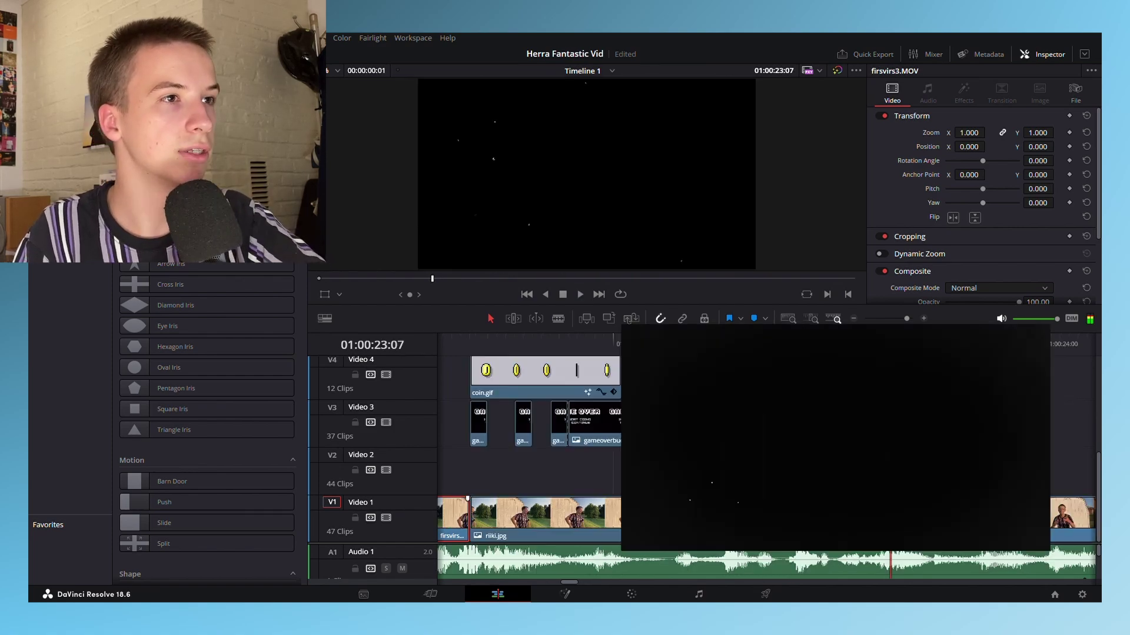
{"action": "key", "text": "space"}
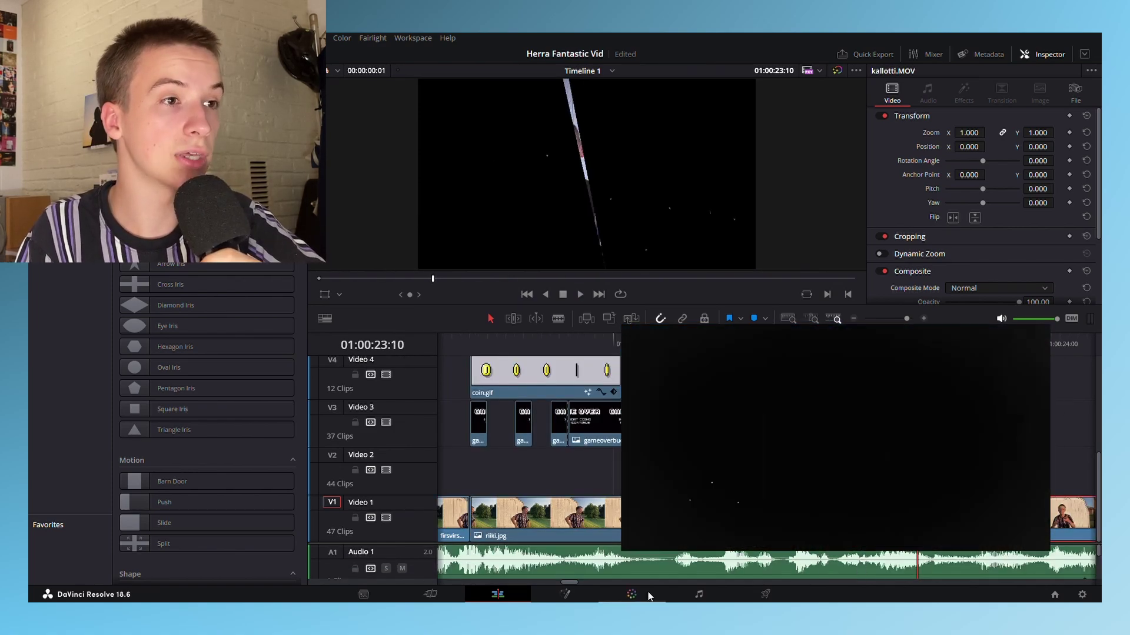
Step: Step through the kallotti clip's window keyframes revealing the shot from black
{"action": "left_click", "coordinate": [647, 597]}
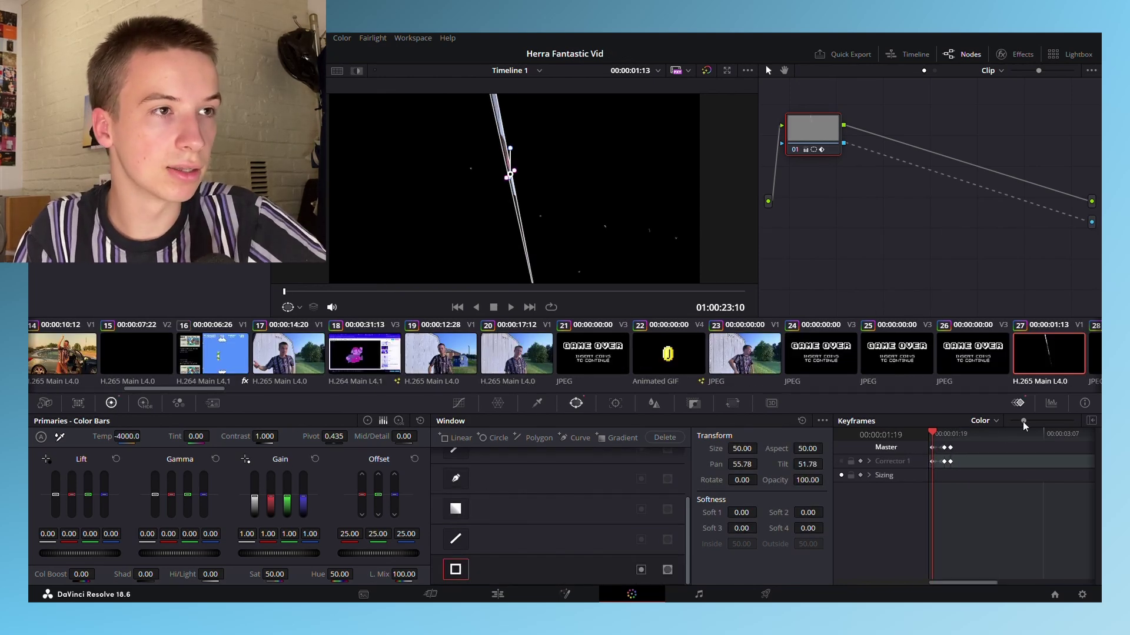
{"action": "key", "text": "Right"}
{"action": "key", "text": "Right"}
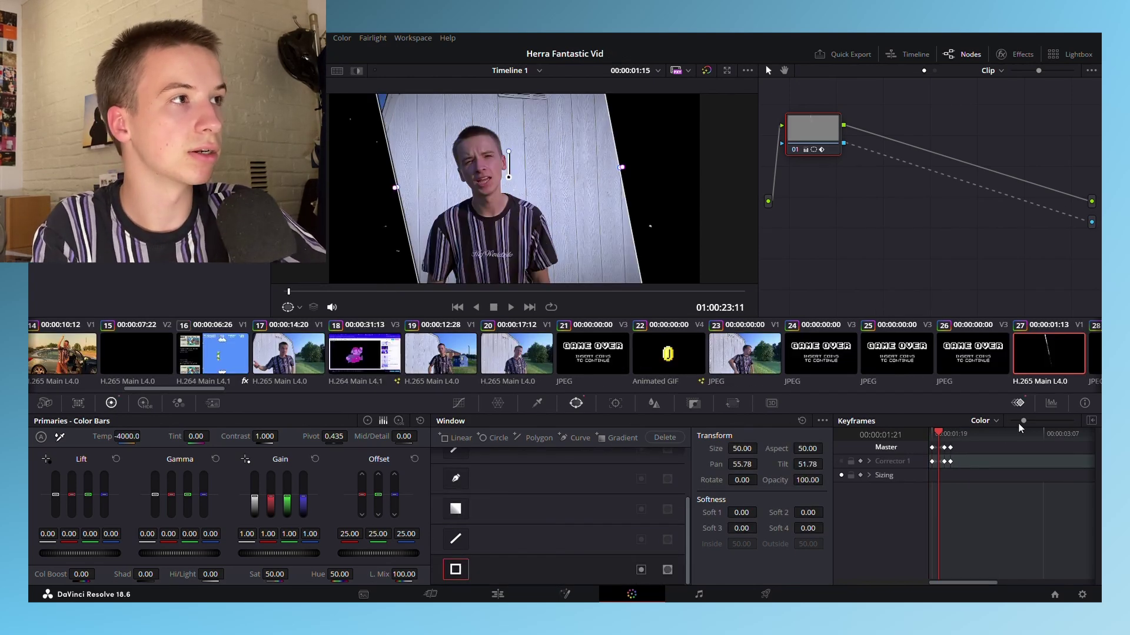
{"action": "key", "text": "Right"}
{"action": "key", "text": "Right"}
{"action": "key", "text": "Right"}
{"action": "key", "text": "Right"}
{"action": "key", "text": "Right"}
{"action": "key", "text": "Right"}
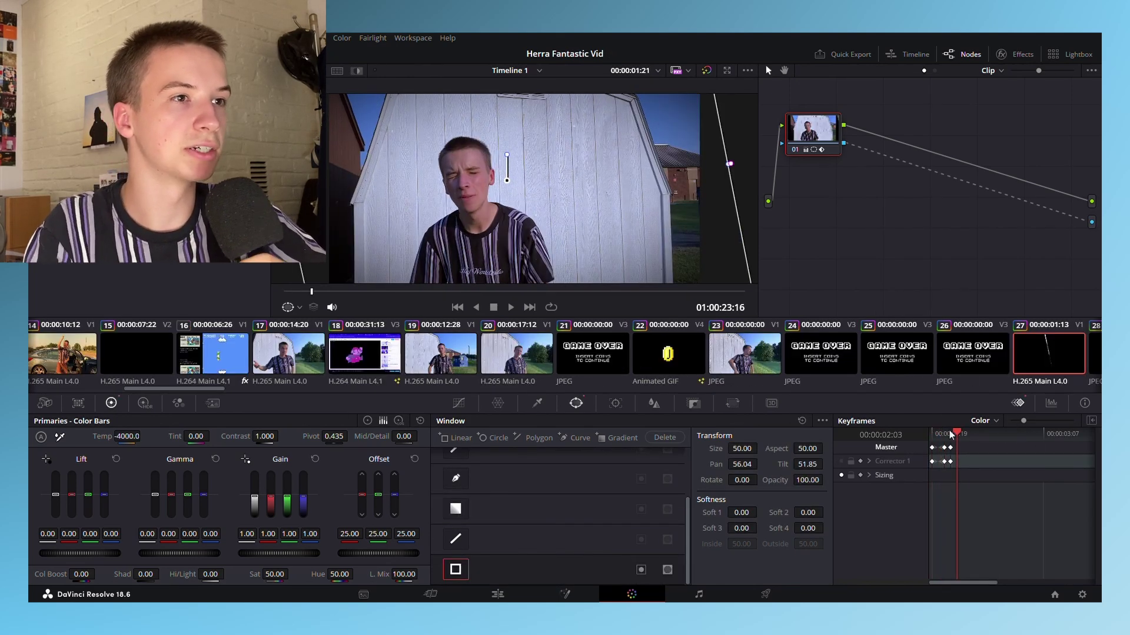
Step: Play the kallotti clip onward from the Edit page
{"action": "key", "text": "shift+4"}
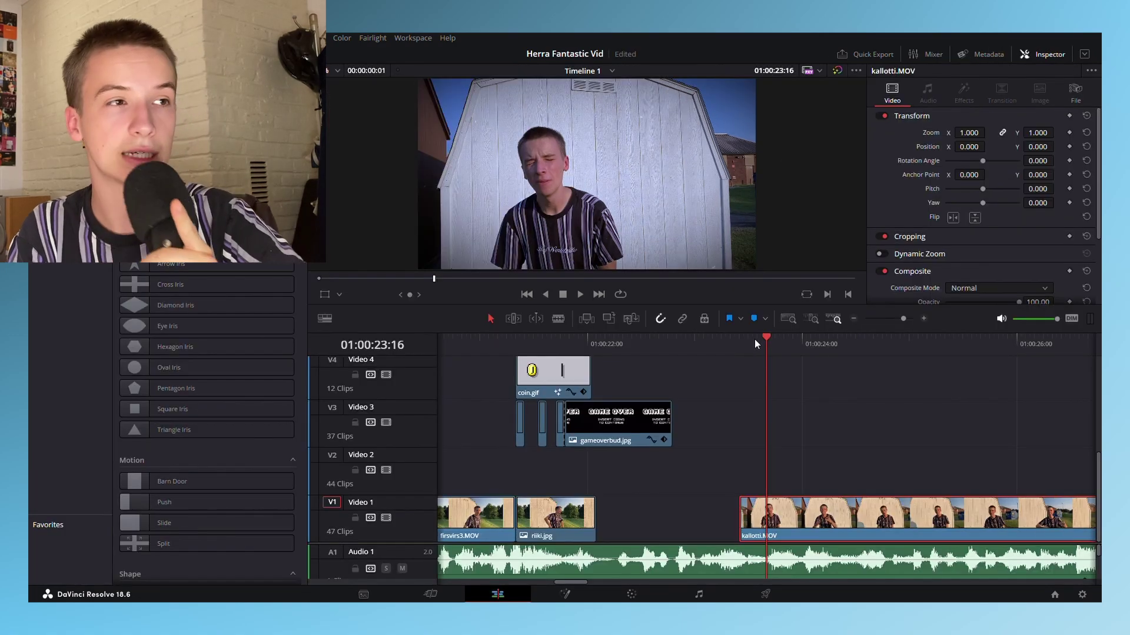
{"action": "left_click", "coordinate": [580, 294]}
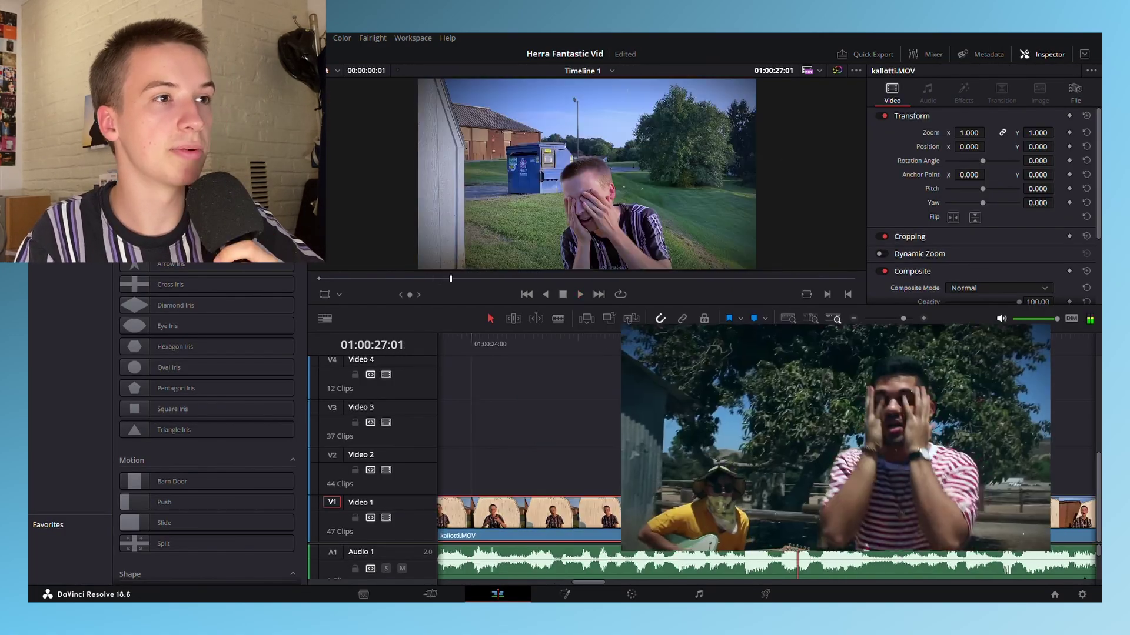
{"action": "key", "text": "space"}
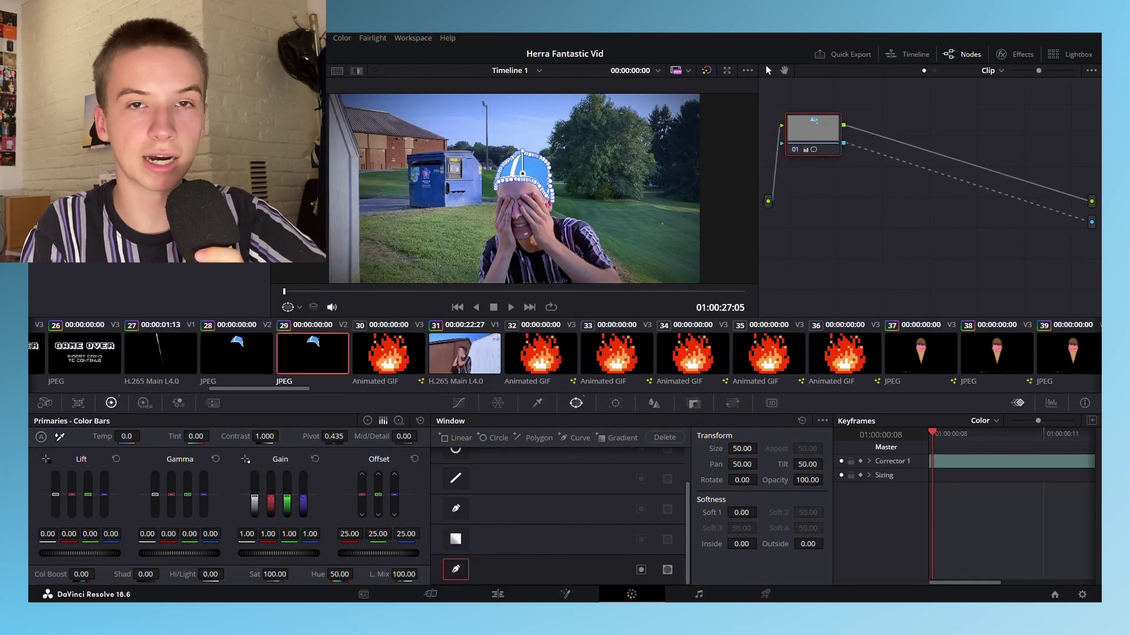
Step: Step frame by frame through the cap overlay's zoom and position keyframes into the fireball shot
{"action": "left_click", "coordinate": [518, 596]}
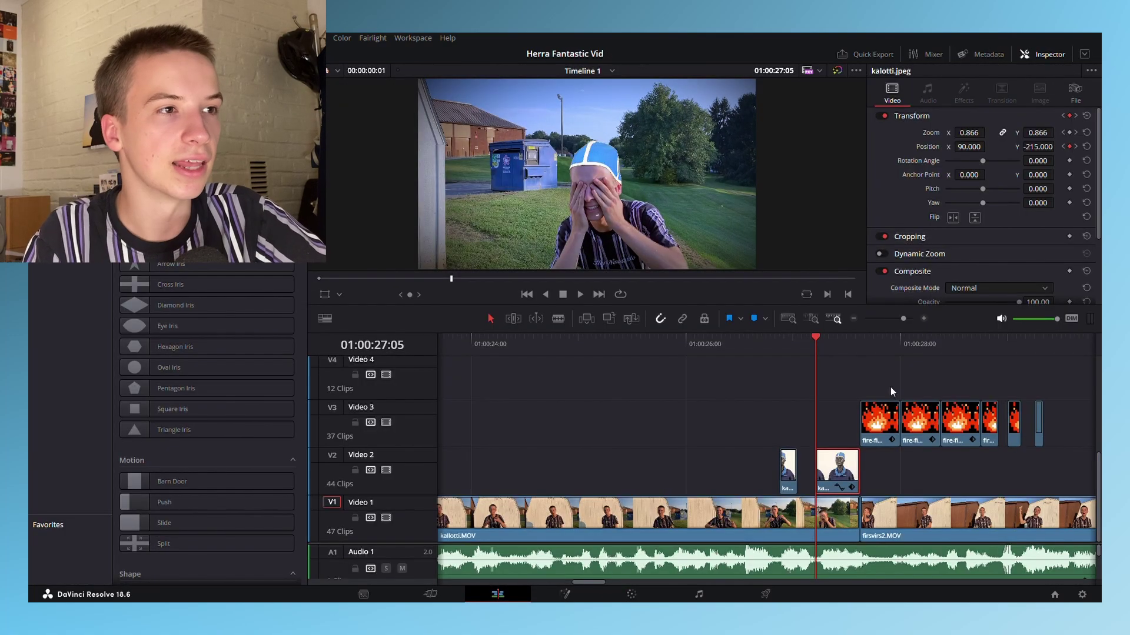
{"action": "key", "text": "Right"}
{"action": "key", "text": "Right"}
{"action": "key", "text": "Right"}
{"action": "key", "text": "Right"}
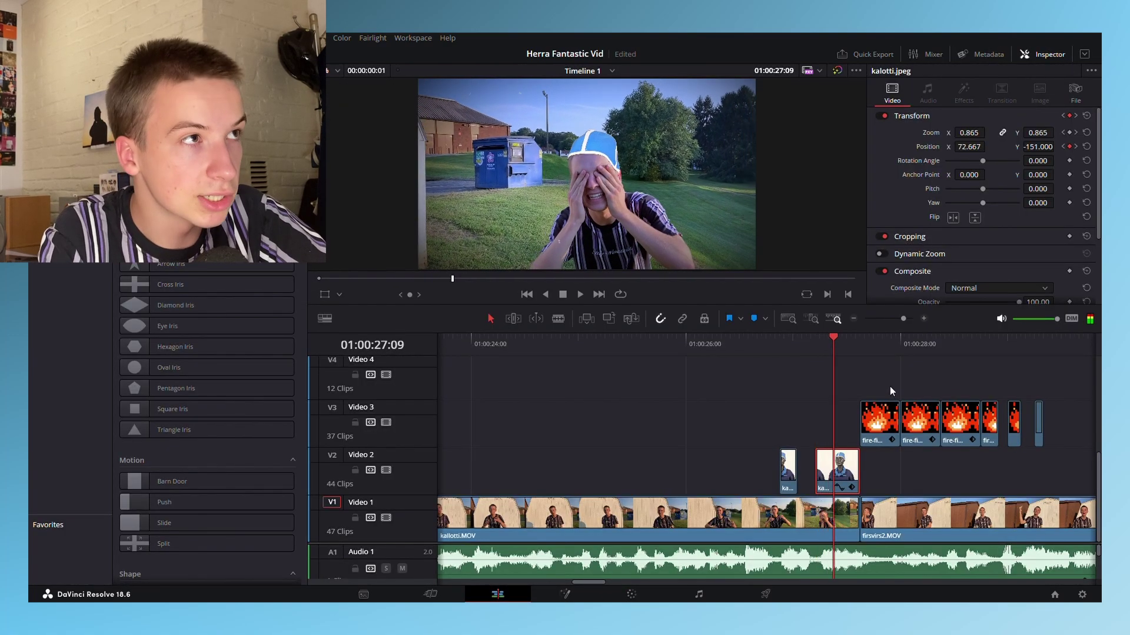
{"action": "key", "text": "Right"}
{"action": "key", "text": "Right"}
{"action": "key", "text": "Right"}
{"action": "key", "text": "Right"}
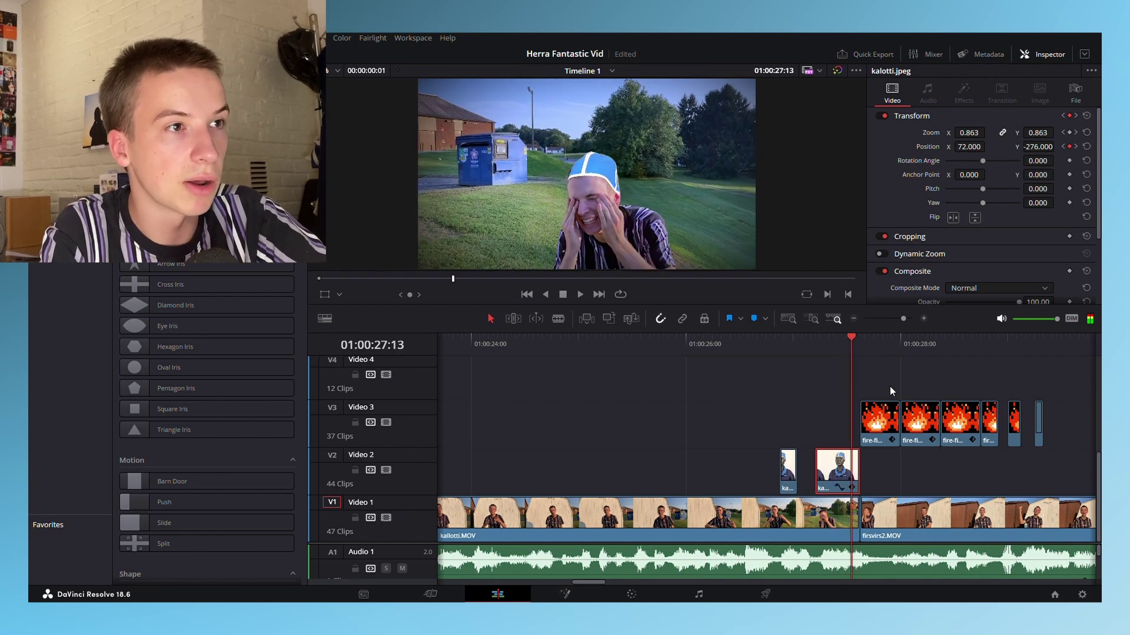
{"action": "key", "text": "Right"}
{"action": "key", "text": "Right"}
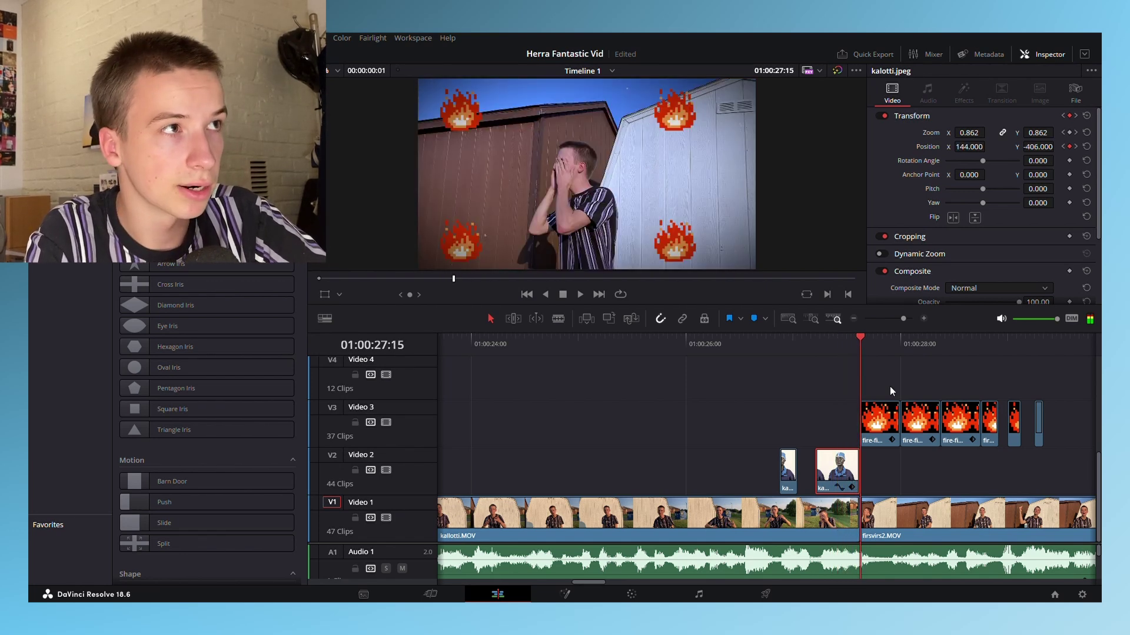
{"action": "key", "text": "Left"}
{"action": "key", "text": "Right"}
{"action": "key", "text": "Right"}
{"action": "key", "text": "Right"}
{"action": "key", "text": "Right"}
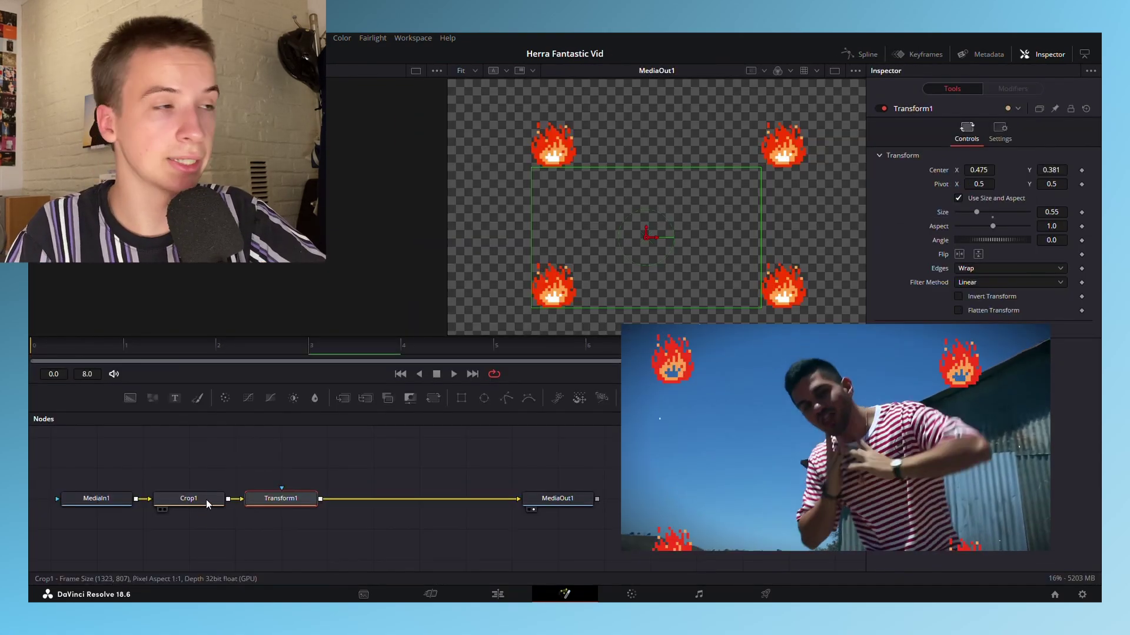
Step: Inspect the fireball Crop1 and Transform1 nodes, undoing a shrink so Size stays 0.55
{"action": "left_click", "coordinate": [204, 500]}
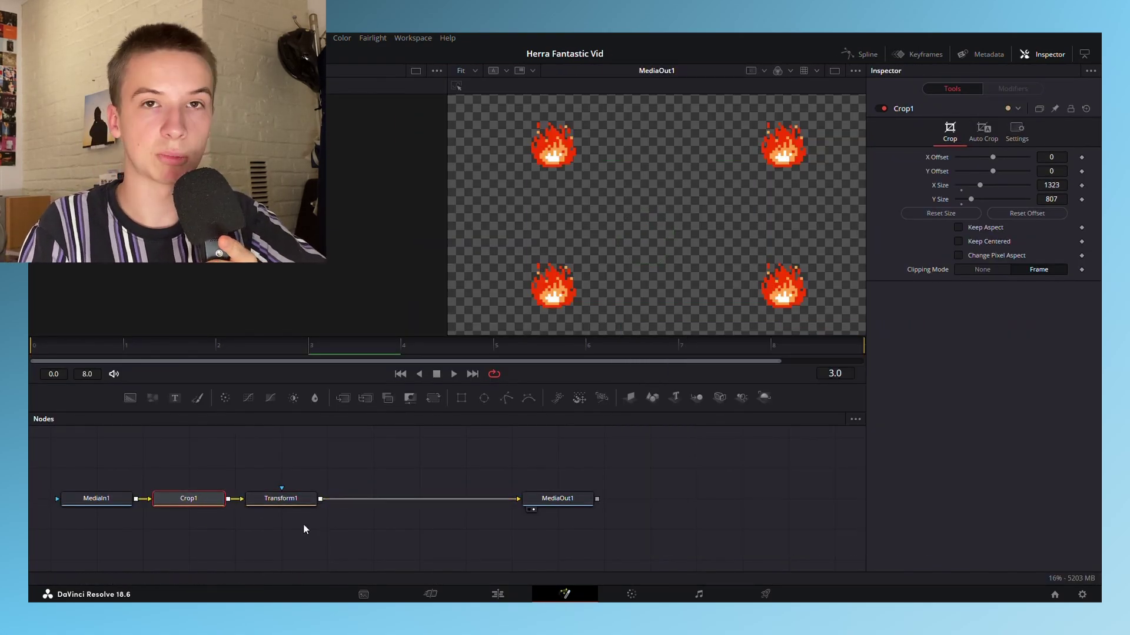
{"action": "left_click", "coordinate": [289, 500]}
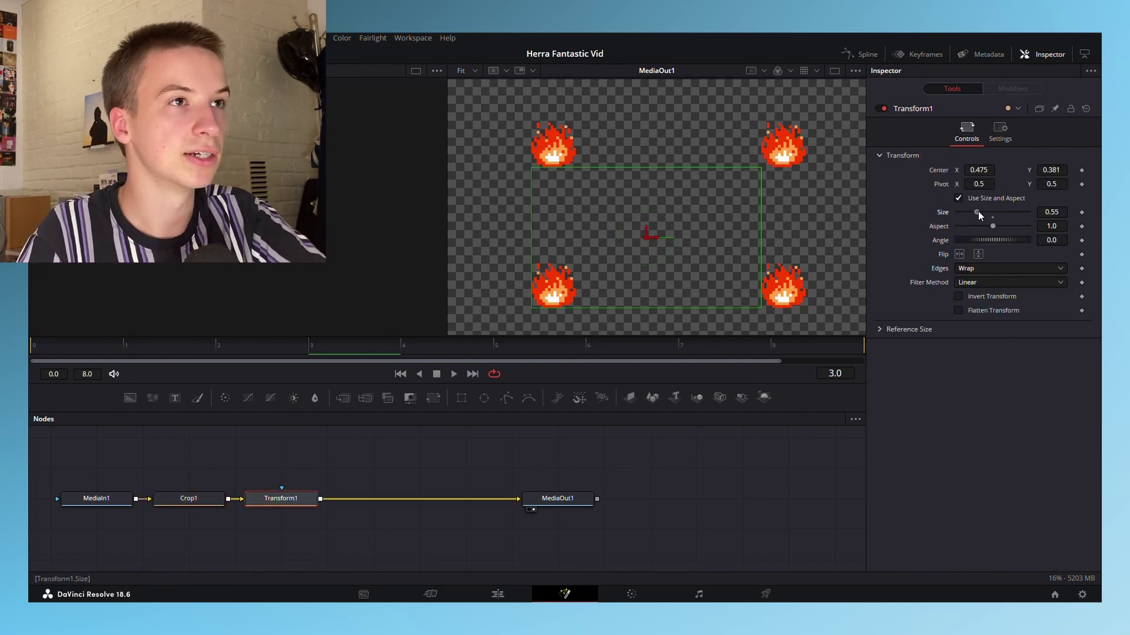
{"action": "left_click_drag", "start_coordinate": [977, 212], "coordinate": [963, 216]}
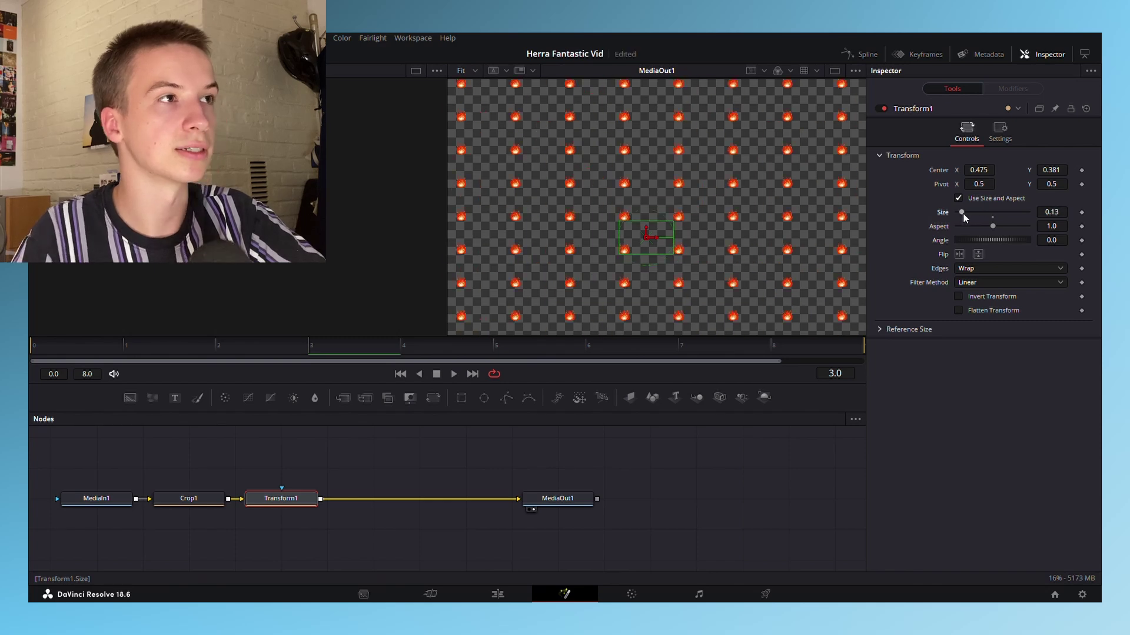
{"action": "key", "text": "ctrl+z"}
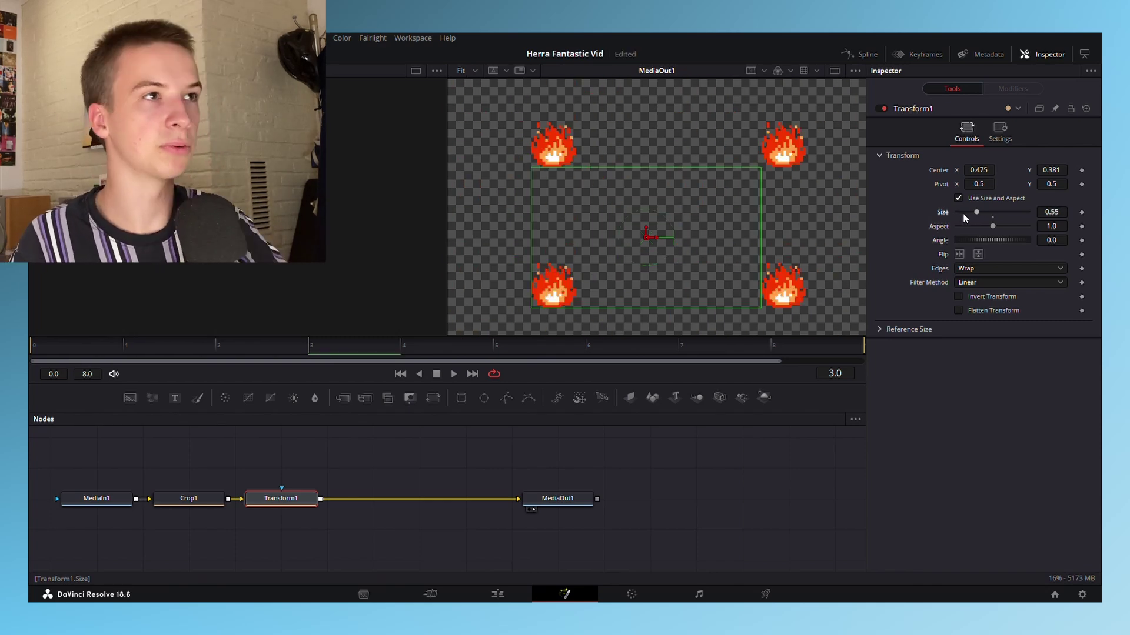
{"action": "left_click", "coordinate": [499, 595]}
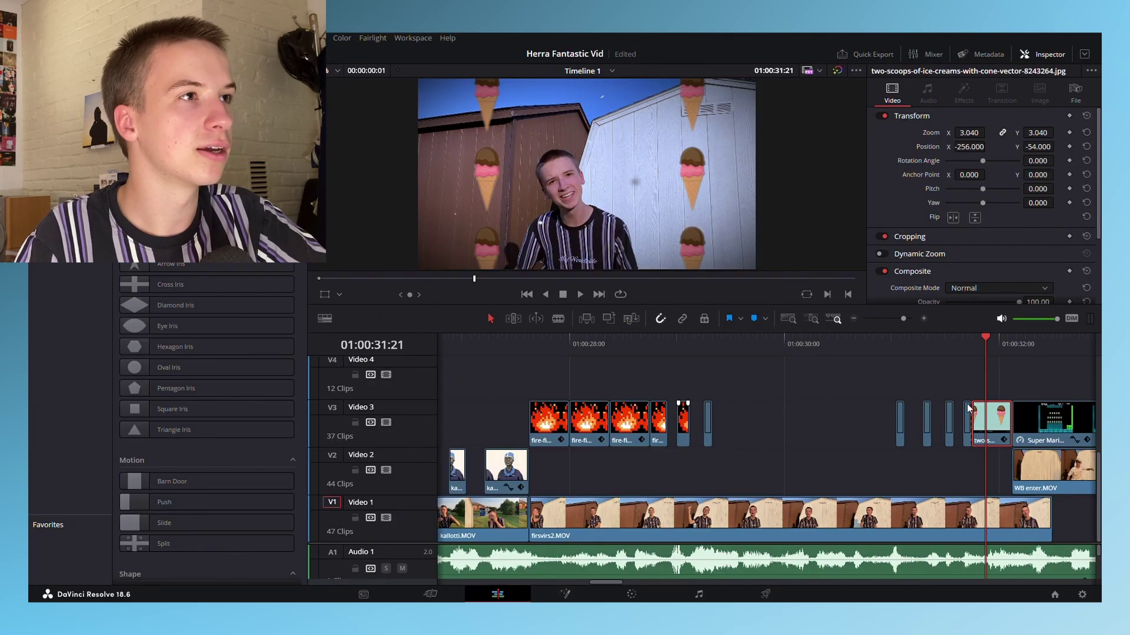
{"action": "left_click", "coordinate": [560, 597]}
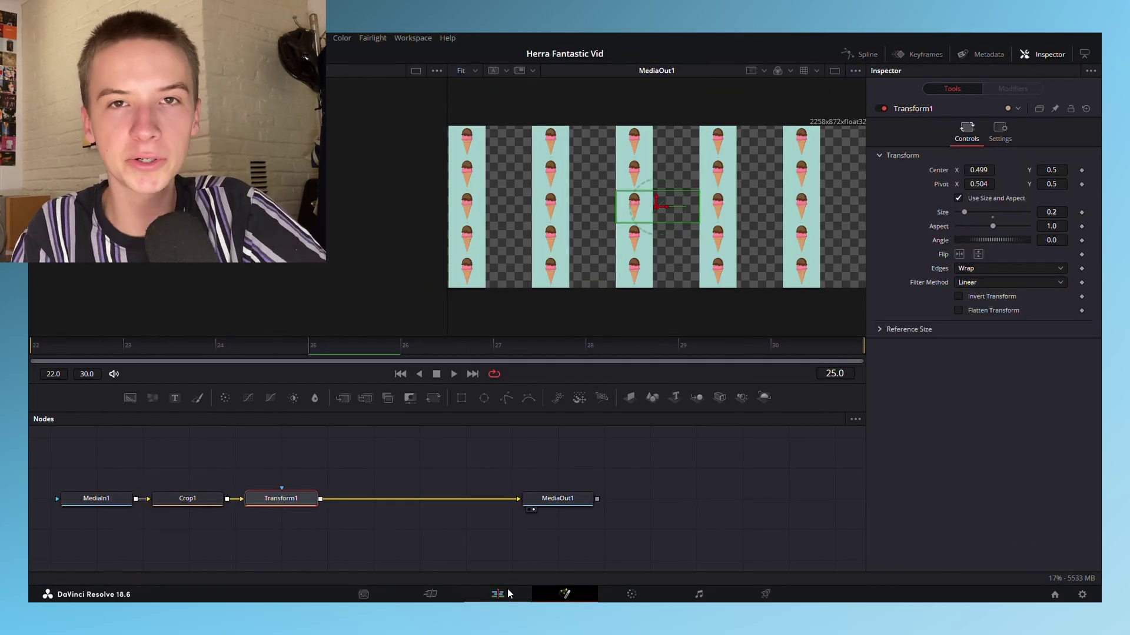
{"action": "left_click", "coordinate": [507, 594]}
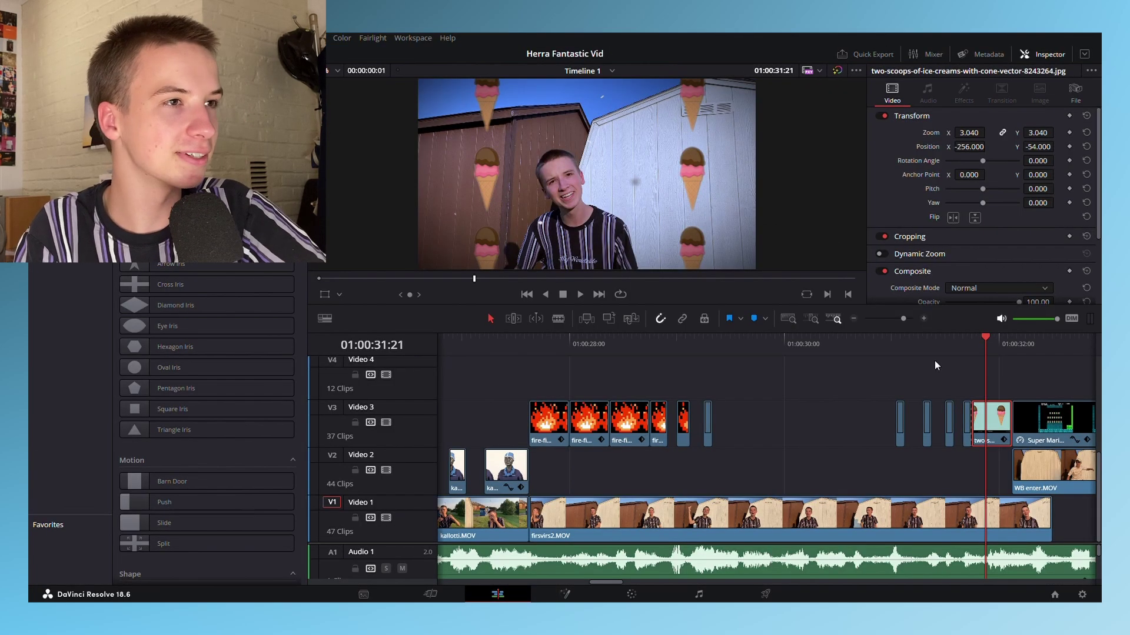
{"action": "left_click", "coordinate": [956, 349]}
{"action": "left_click", "coordinate": [1038, 344]}
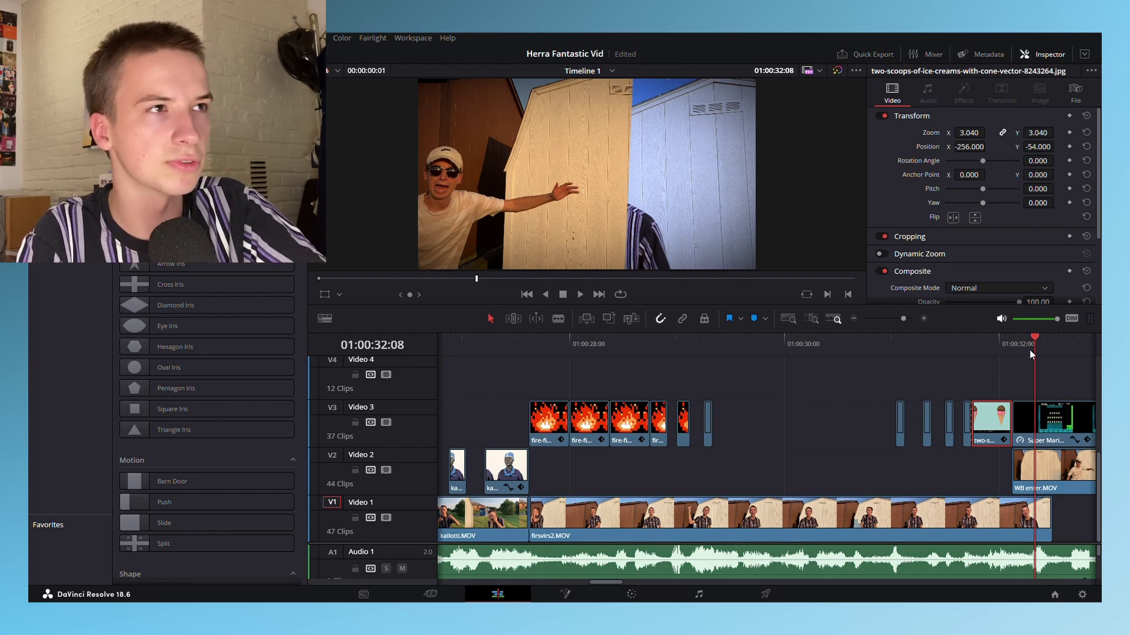
{"action": "left_click_drag", "start_coordinate": [1034, 354], "coordinate": [956, 348]}
{"action": "left_click", "coordinate": [816, 347]}
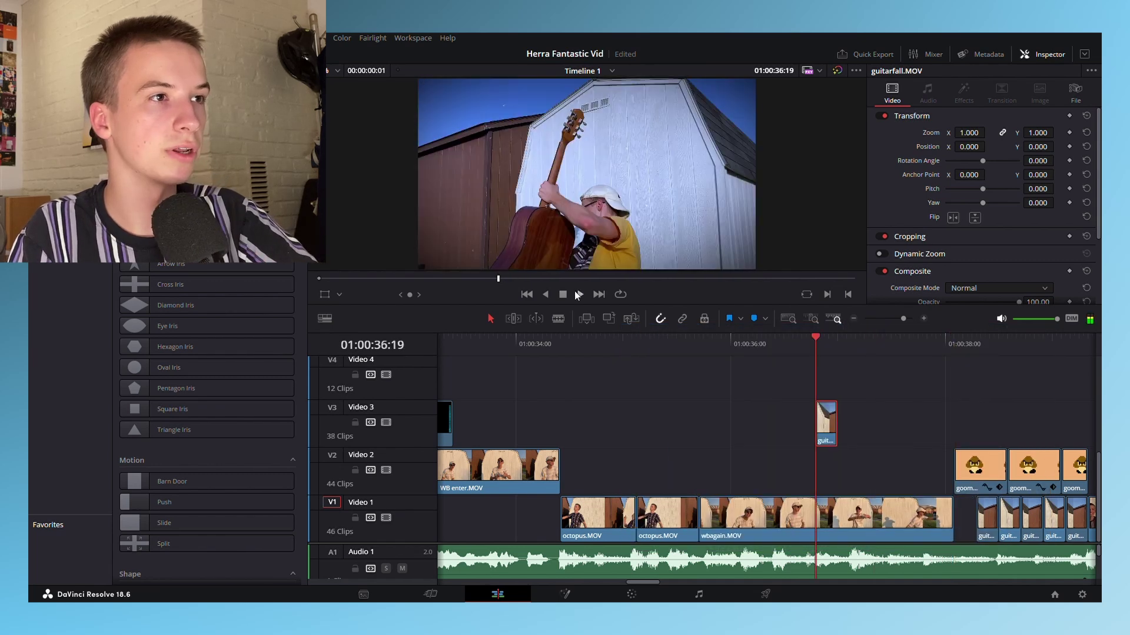
{"action": "left_click", "coordinate": [579, 294]}
{"action": "key", "text": "ctrl+z"}
{"action": "left_click", "coordinate": [965, 506]}
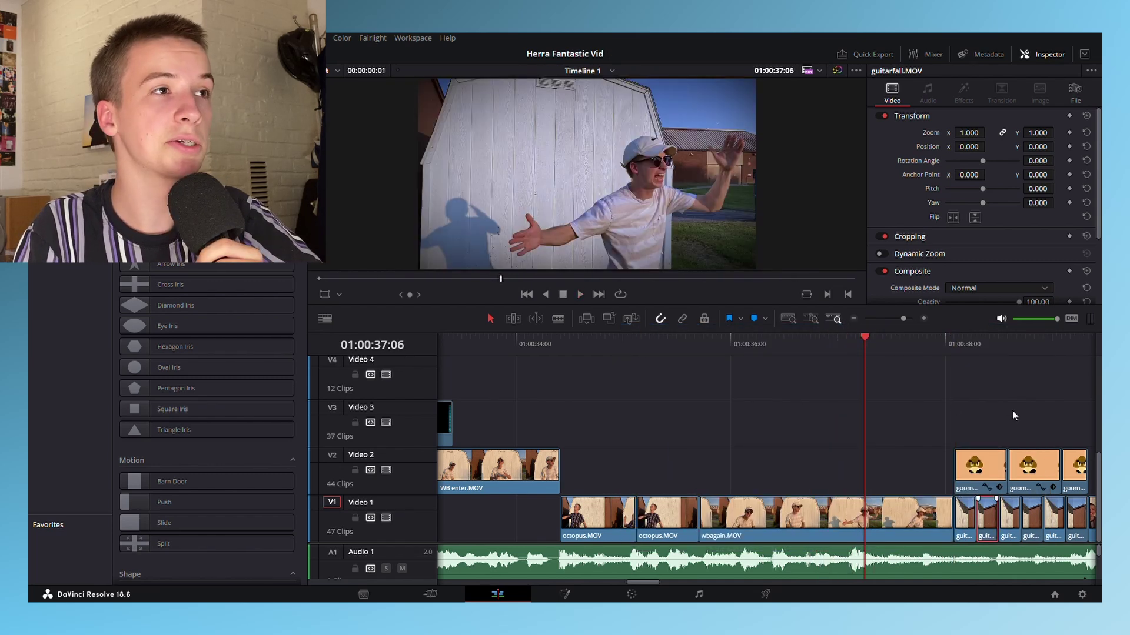
{"action": "left_click", "coordinate": [954, 358]}
{"action": "left_click", "coordinate": [580, 295]}
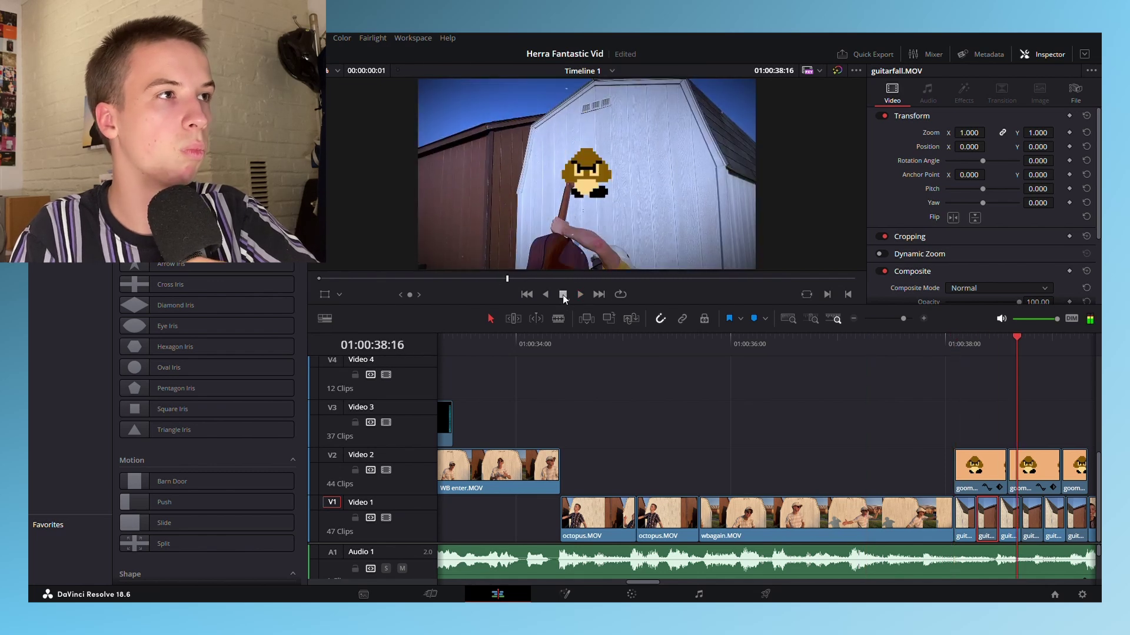
{"action": "left_click", "coordinate": [998, 360]}
{"action": "left_click", "coordinate": [950, 359]}
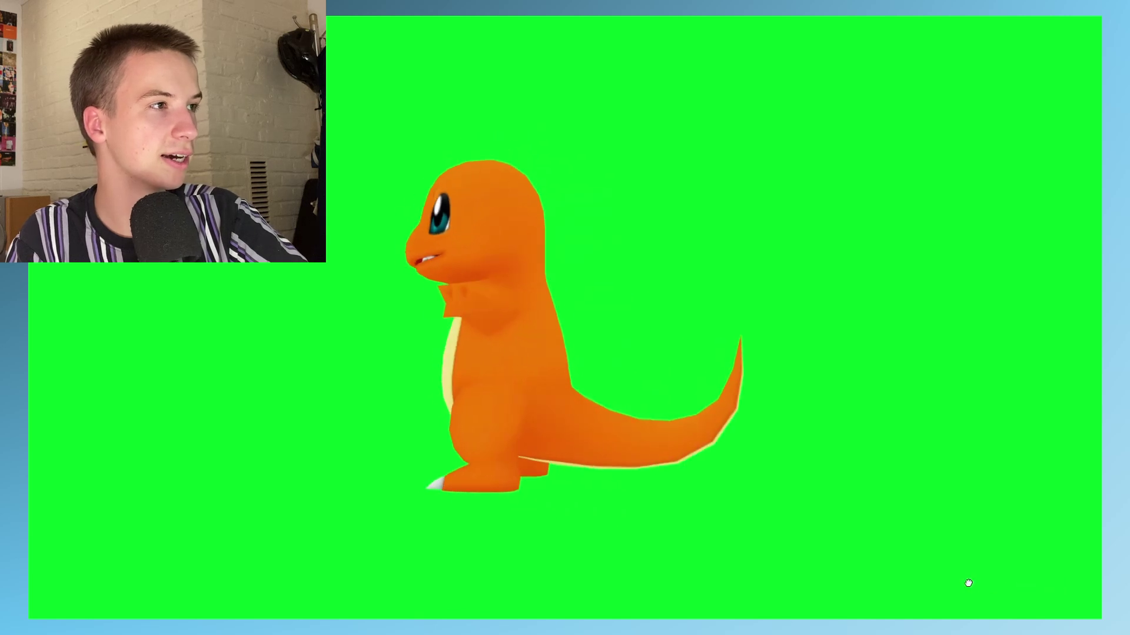
Step: Review the unohda clip's Mosaic Blur, play the censored hand, and open the window tracker
{"action": "left_click_drag", "start_coordinate": [968, 583], "coordinate": [609, 586]}
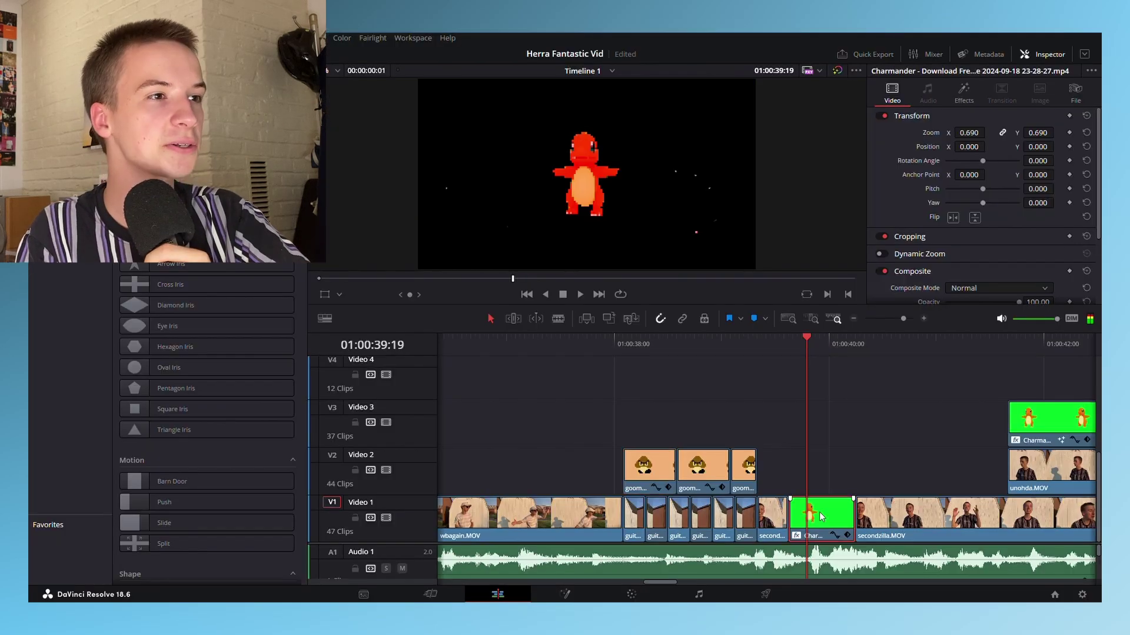
{"action": "left_click", "coordinate": [959, 97]}
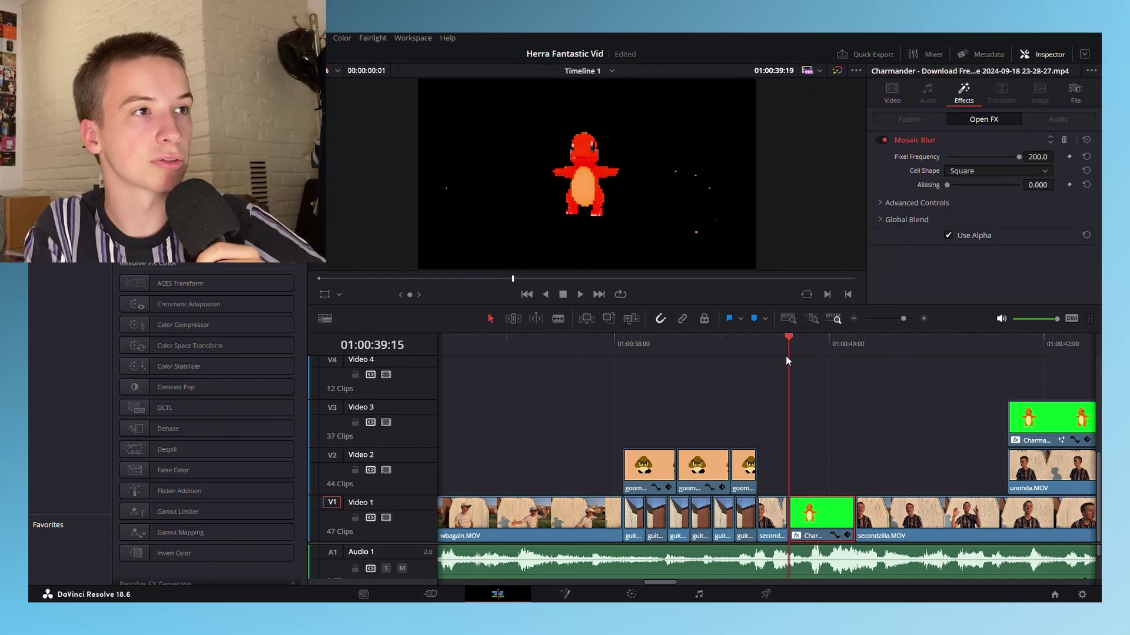
{"action": "left_click", "coordinate": [579, 294]}
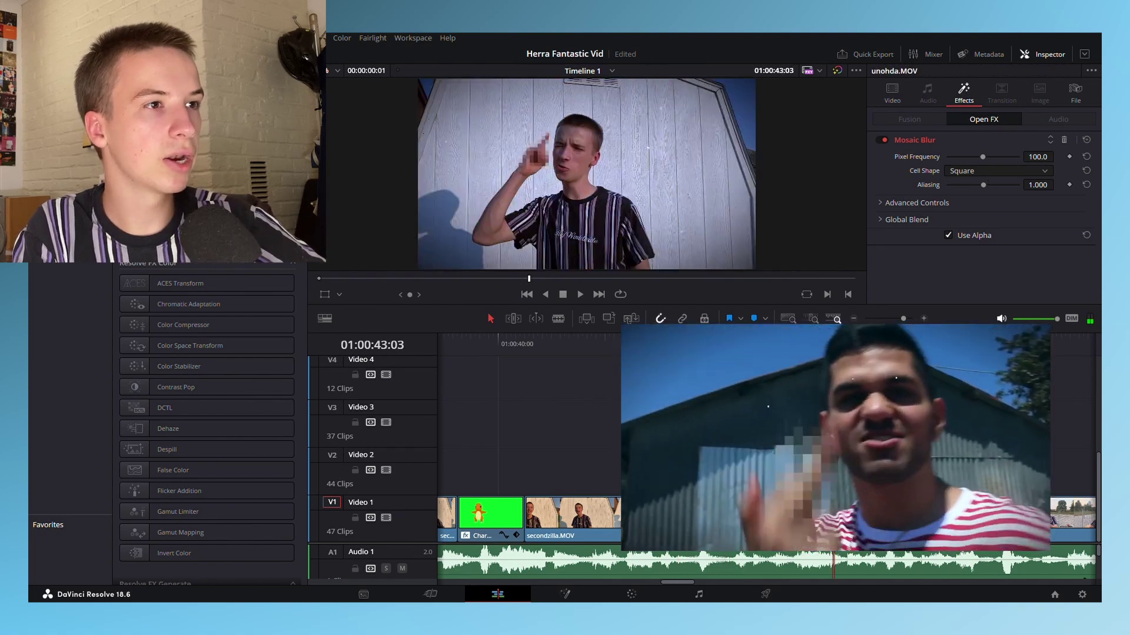
{"action": "left_click", "coordinate": [860, 469]}
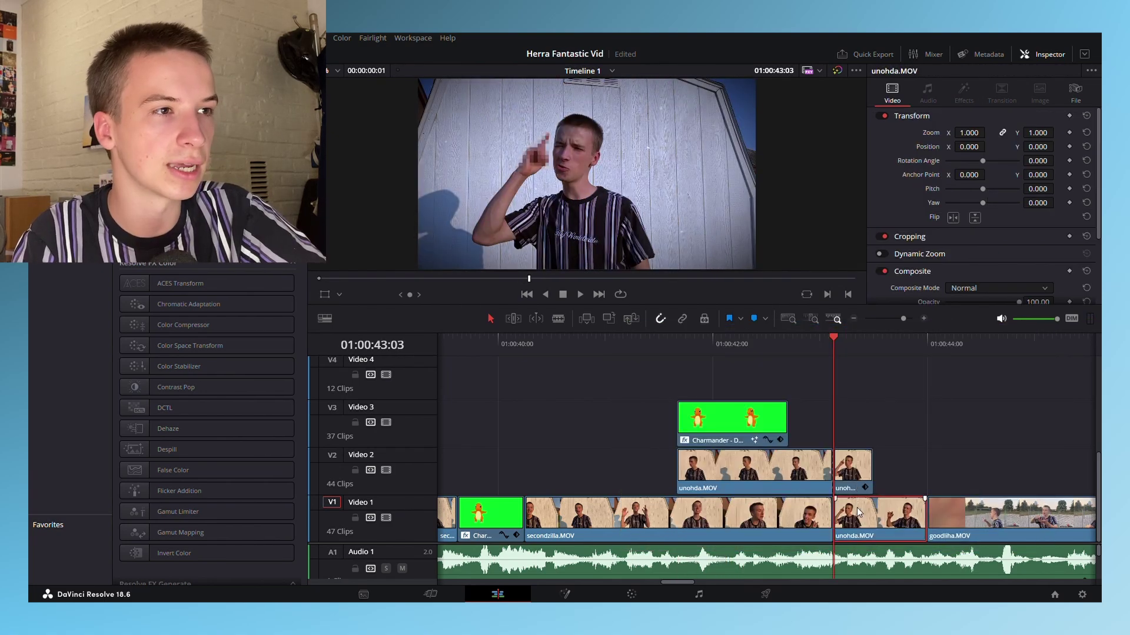
{"action": "key", "text": "space"}
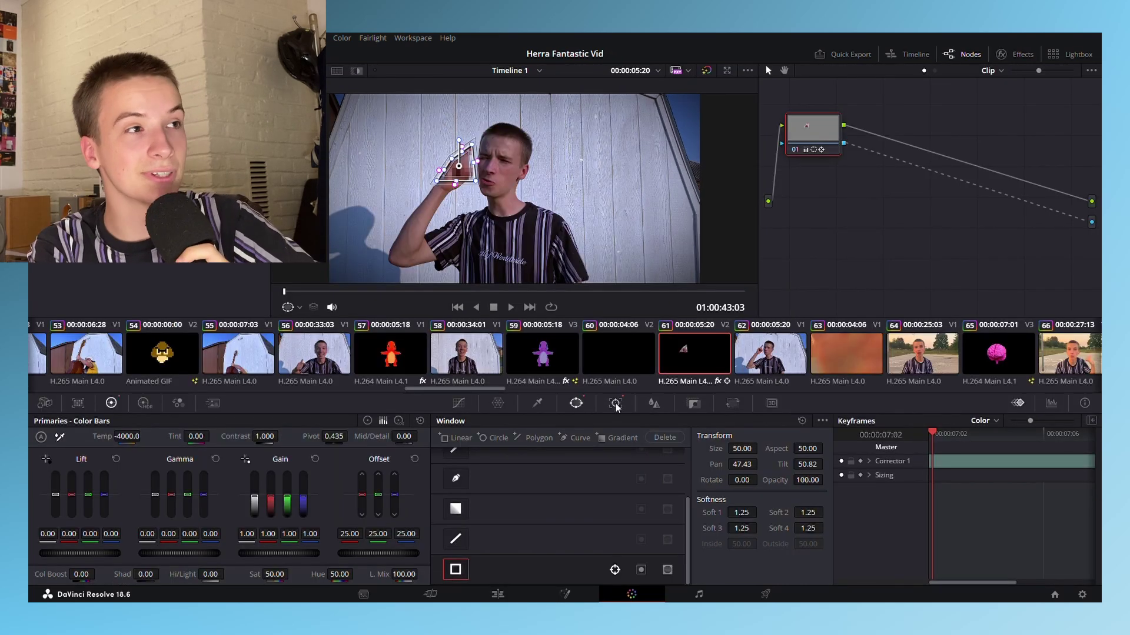
{"action": "left_click", "coordinate": [616, 404]}
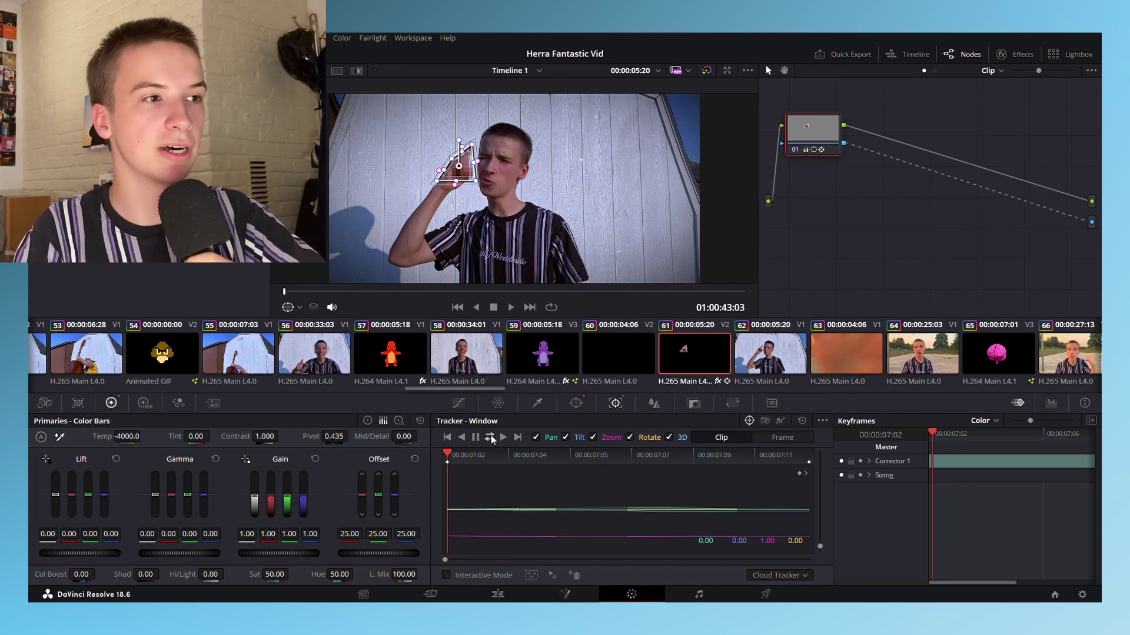
{"action": "left_click", "coordinate": [497, 594]}
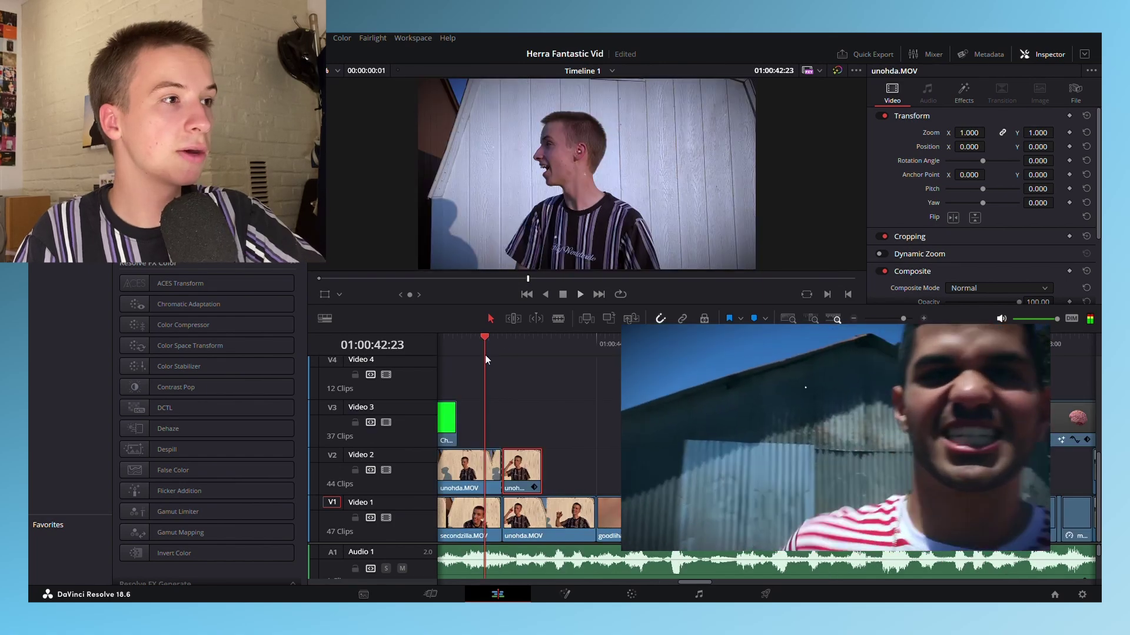
{"action": "left_click_drag", "start_coordinate": [485, 354], "coordinate": [585, 355]}
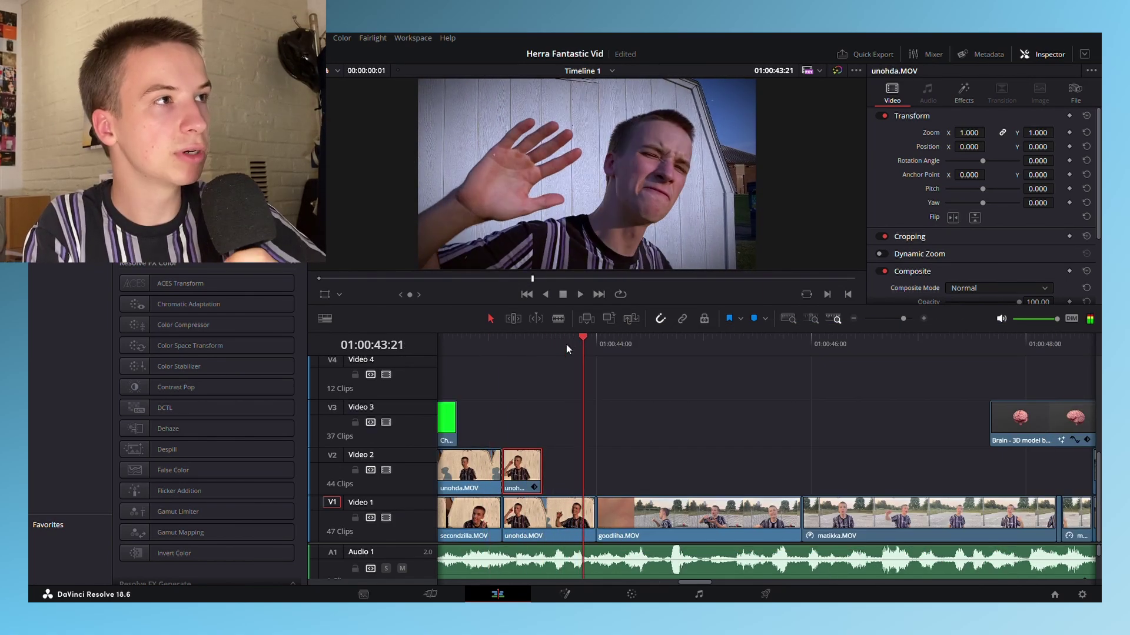
{"action": "key", "text": "Right"}
{"action": "key", "text": "Right"}
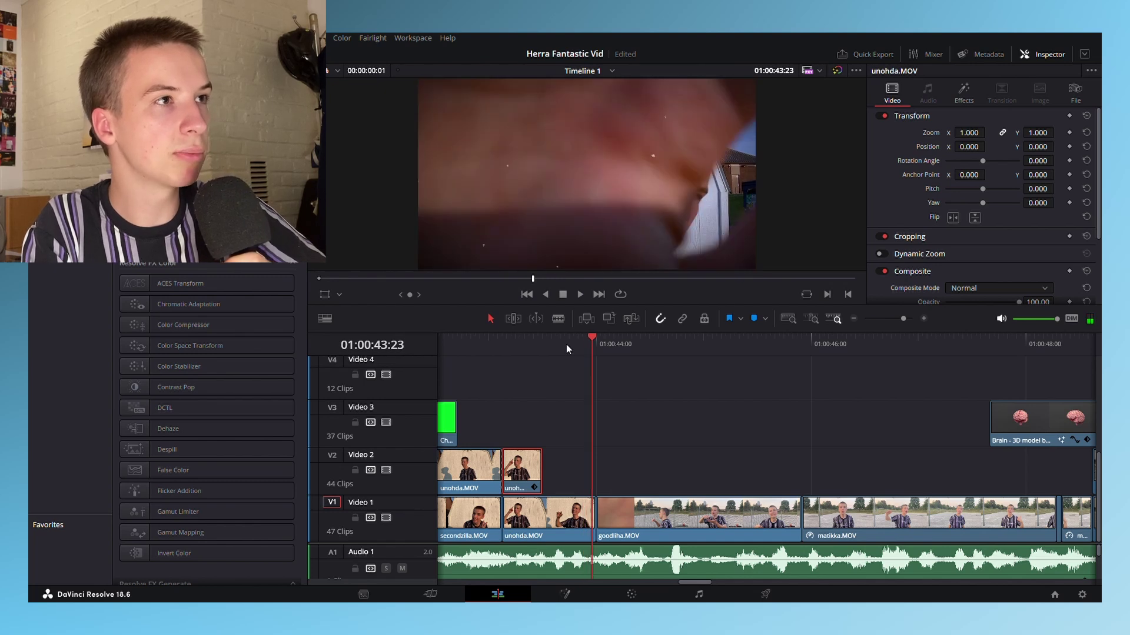
{"action": "key", "text": "Right"}
{"action": "key", "text": "Left"}
{"action": "key", "text": "Right"}
{"action": "key", "text": "Left"}
{"action": "key", "text": "Right"}
{"action": "key", "text": "Left"}
{"action": "key", "text": "Right"}
{"action": "key", "text": "Left"}
{"action": "key", "text": "Right"}
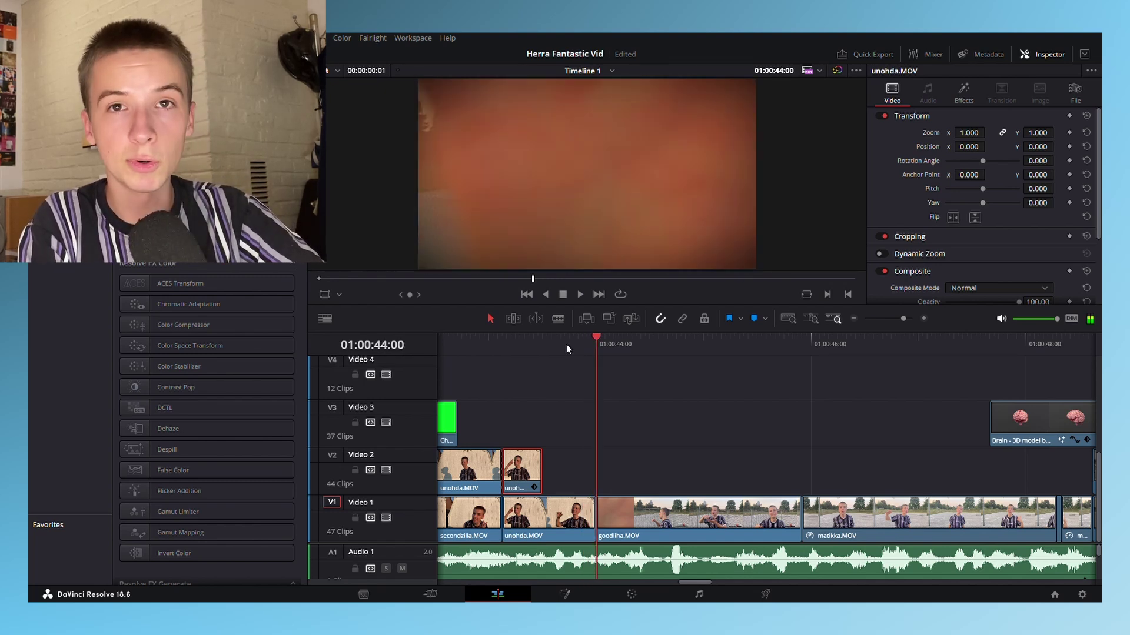
{"action": "key", "text": "space"}
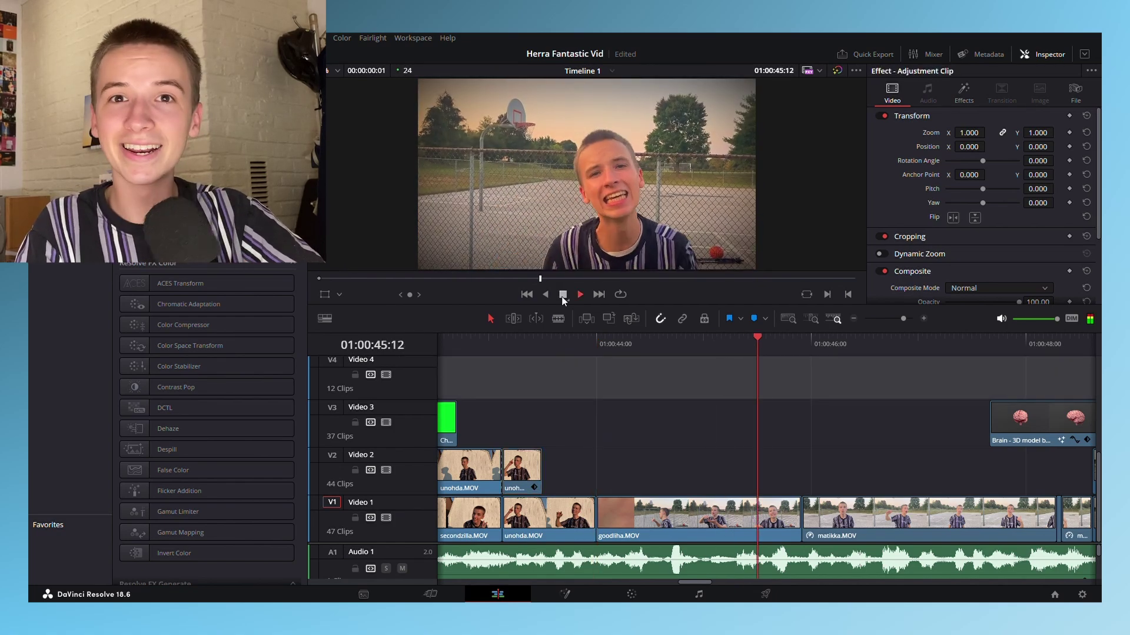
{"action": "left_click", "coordinate": [552, 345]}
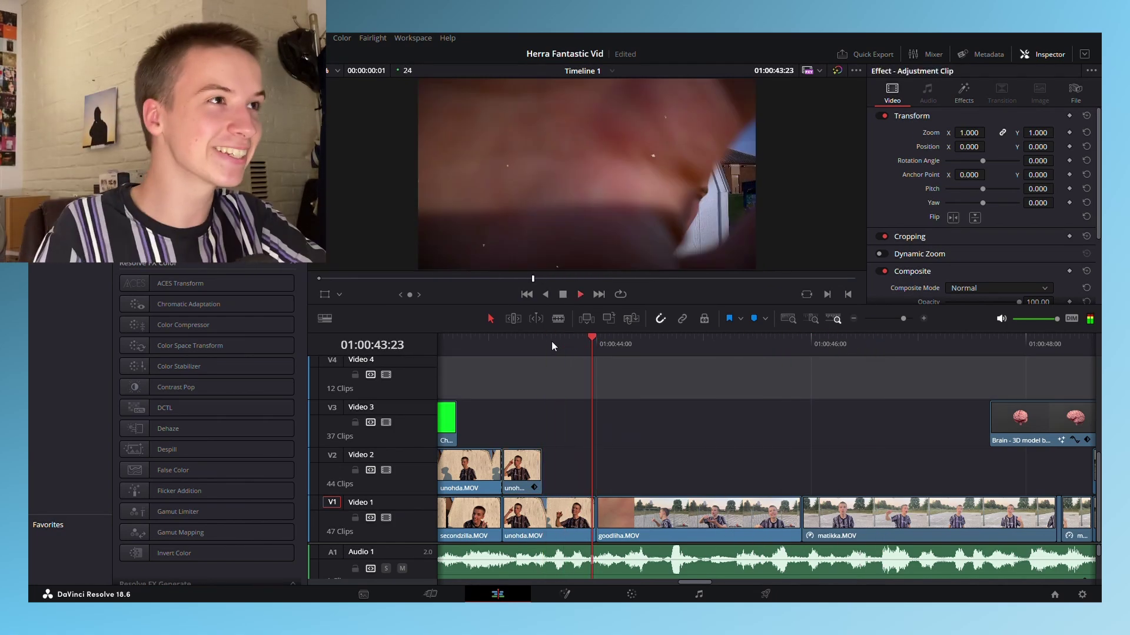
{"action": "left_click", "coordinate": [526, 348]}
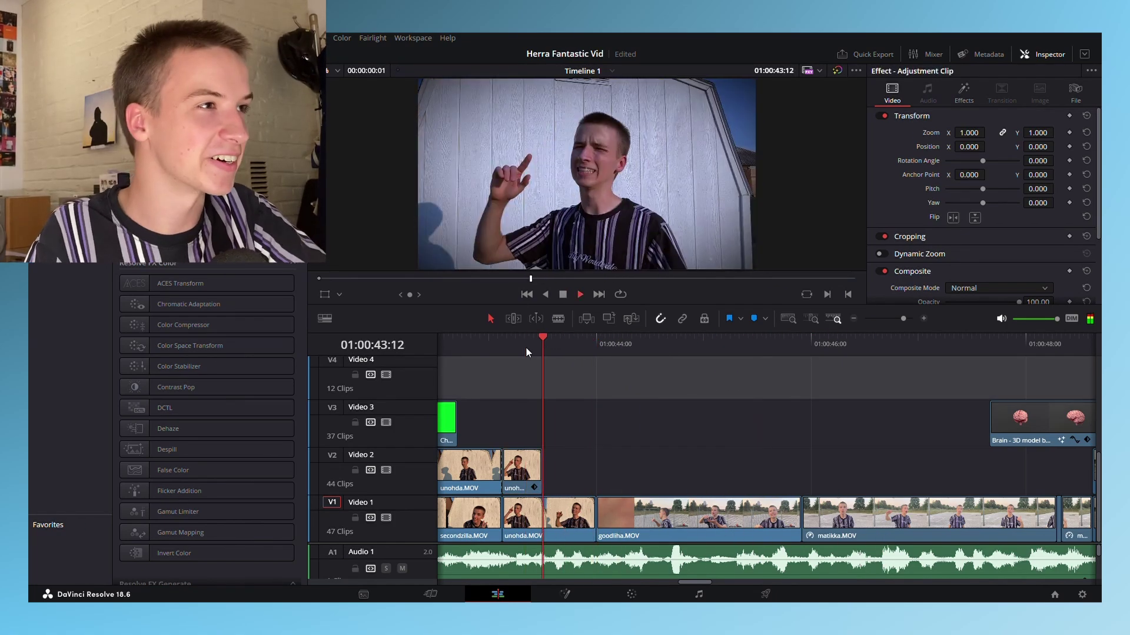
{"action": "left_click", "coordinate": [527, 348]}
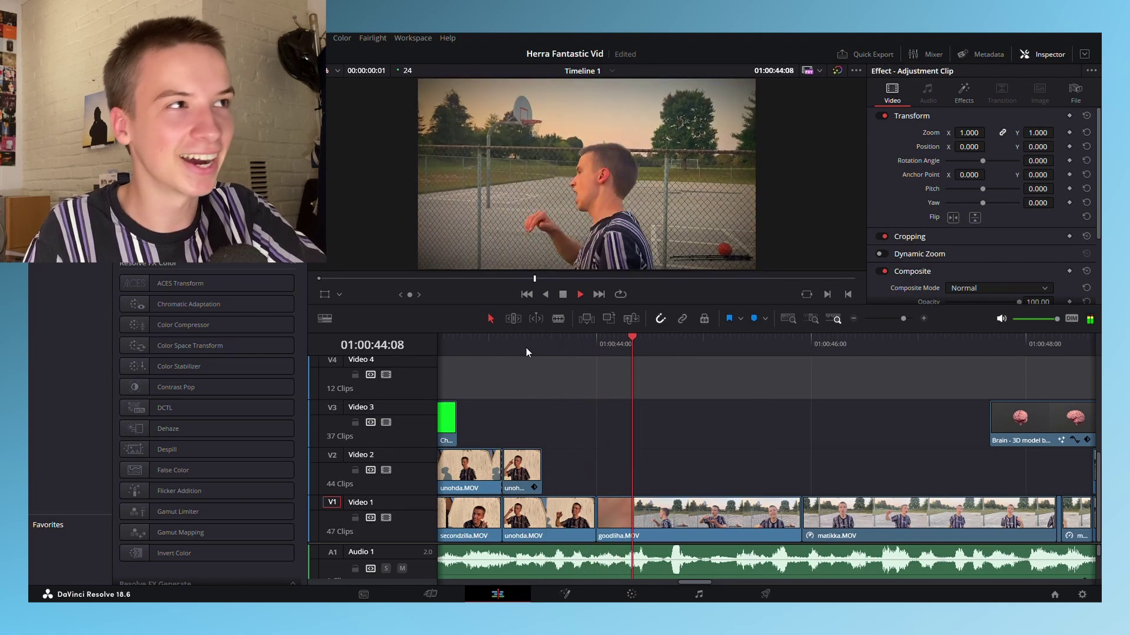
{"action": "left_click", "coordinate": [526, 348]}
{"action": "left_click", "coordinate": [526, 348]}
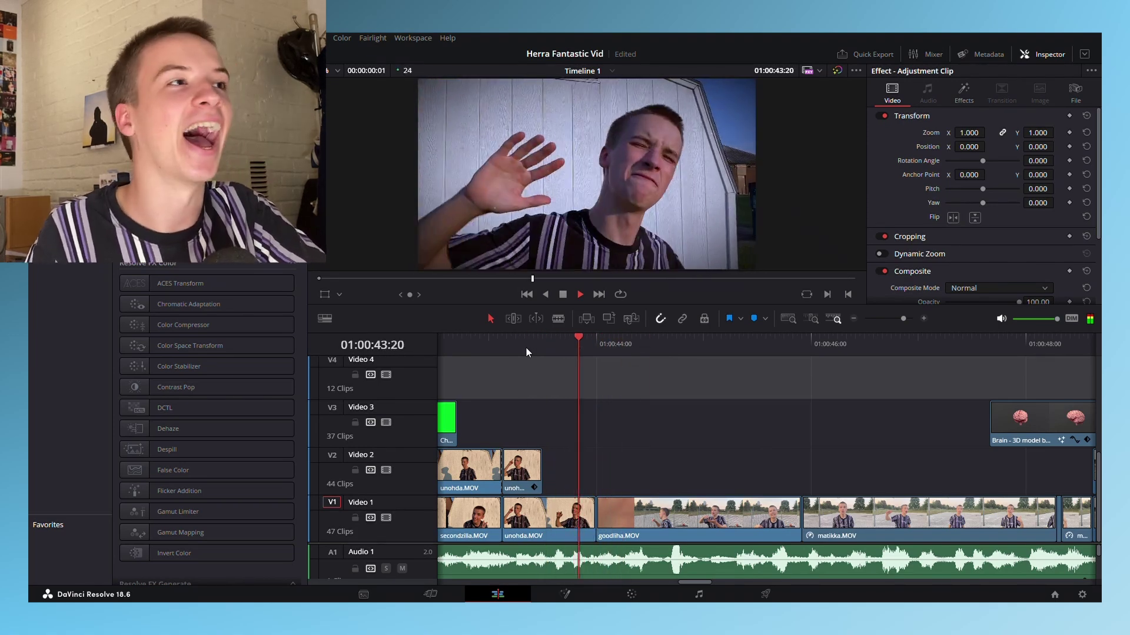
{"action": "left_click", "coordinate": [755, 517]}
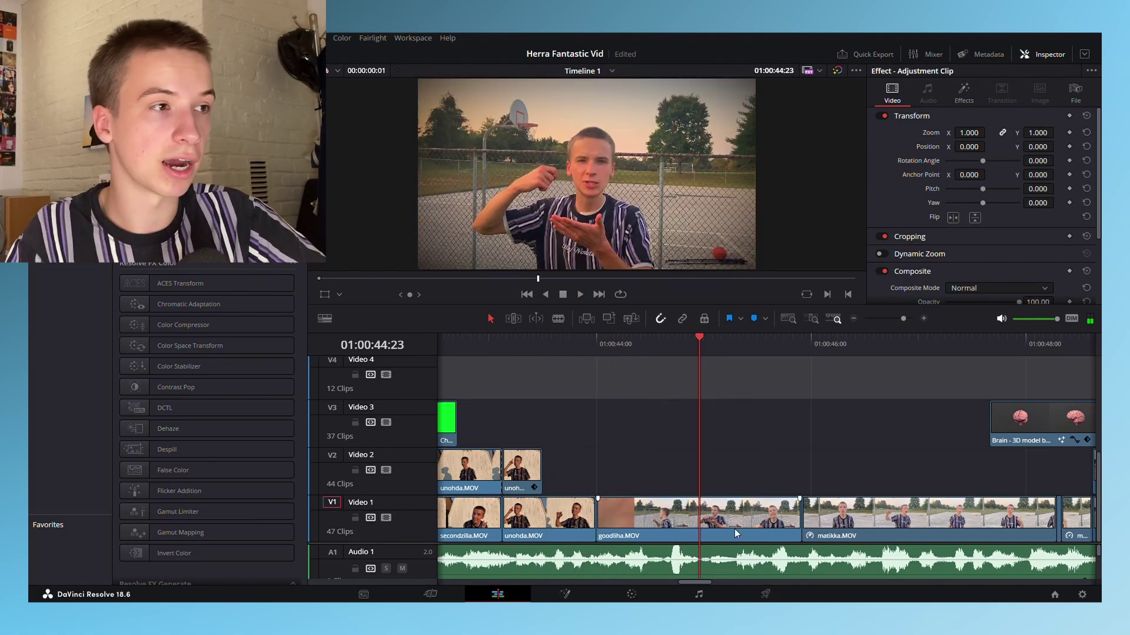
{"action": "left_click", "coordinate": [735, 528]}
{"action": "left_click", "coordinate": [854, 318]}
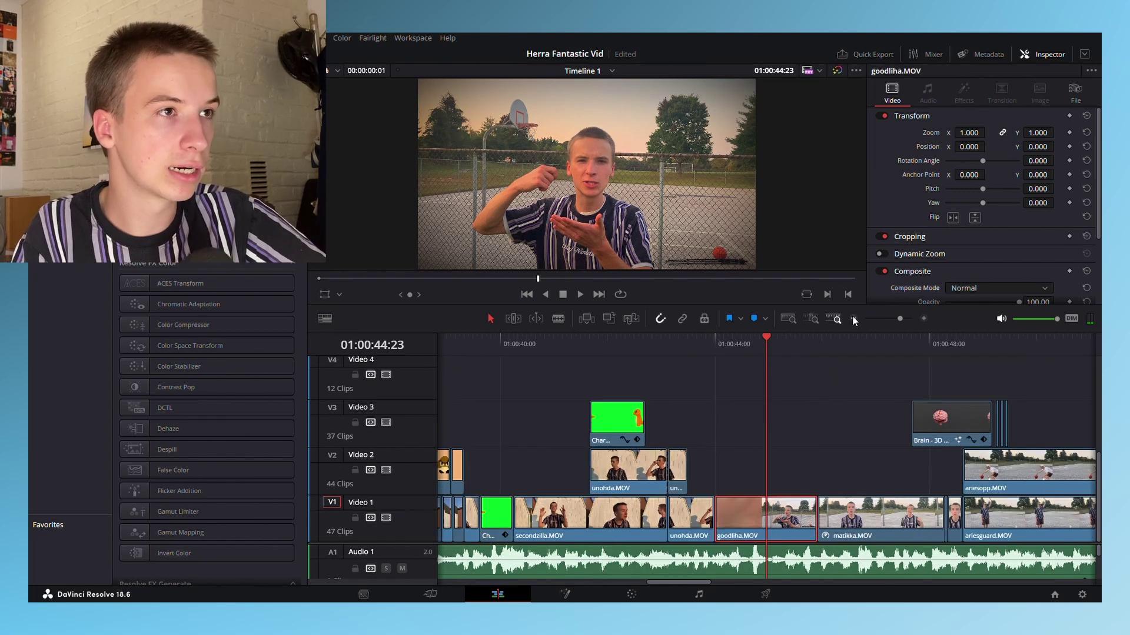
{"action": "left_click", "coordinate": [542, 342]}
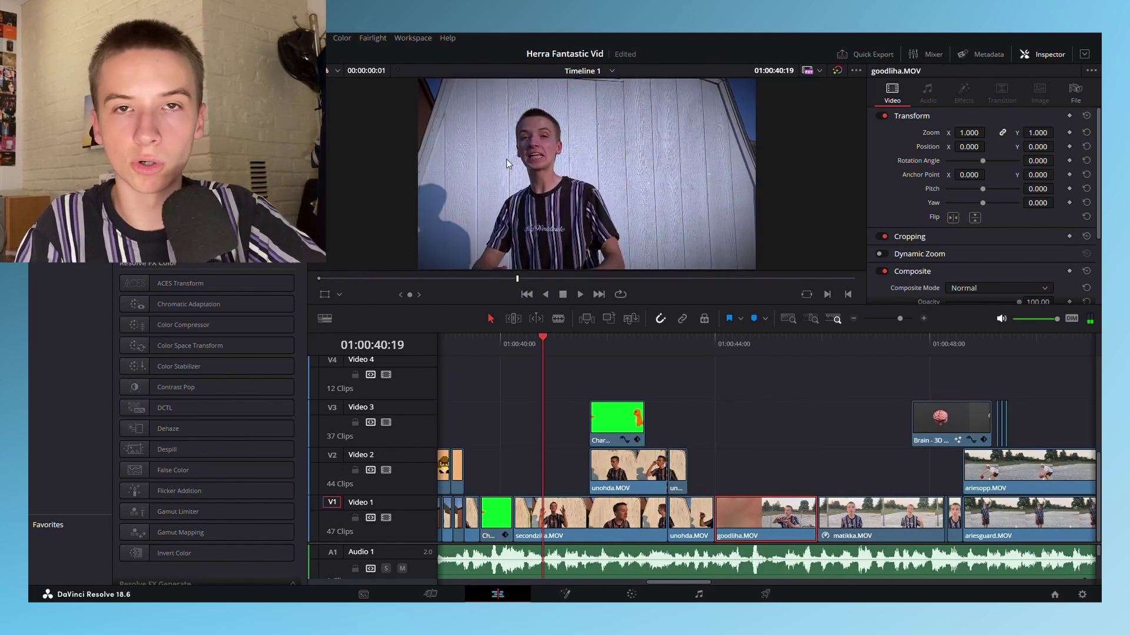
{"action": "left_click", "coordinate": [748, 341]}
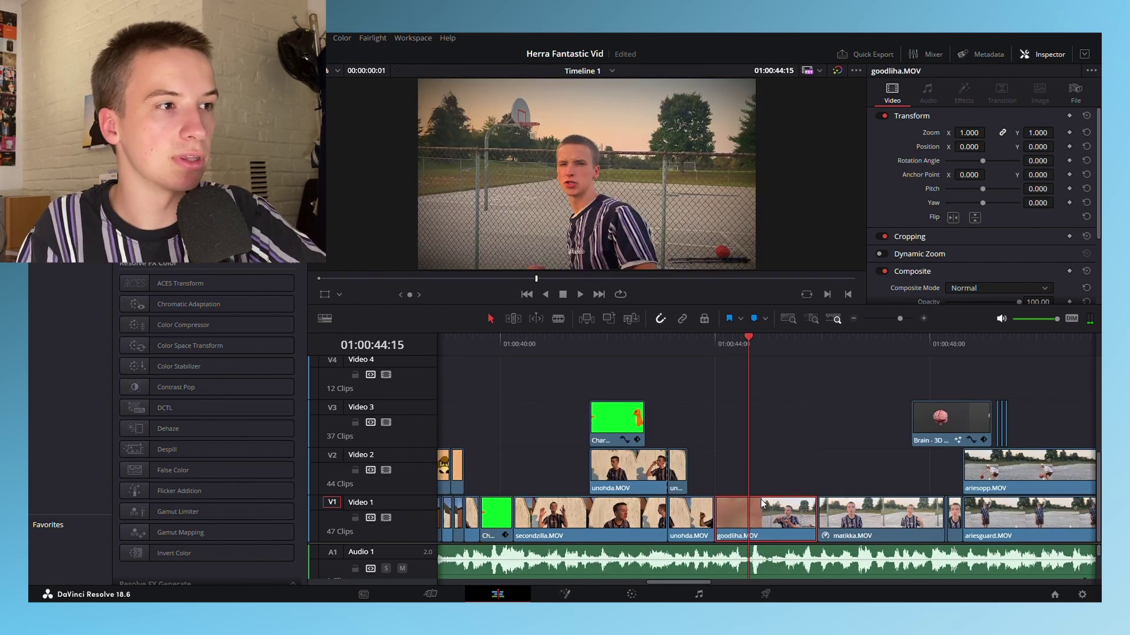
{"action": "left_click", "coordinate": [639, 596]}
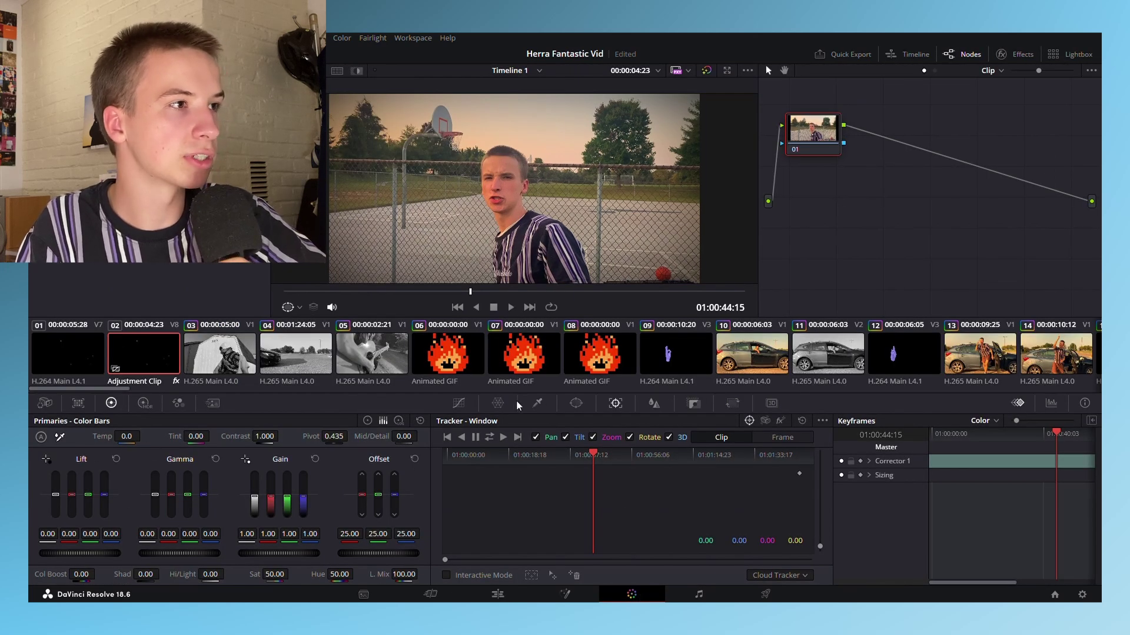
{"action": "scroll", "coordinate": [529, 393], "scroll_direction": "down", "scroll_amount": 10}
{"action": "left_click", "coordinate": [675, 359]}
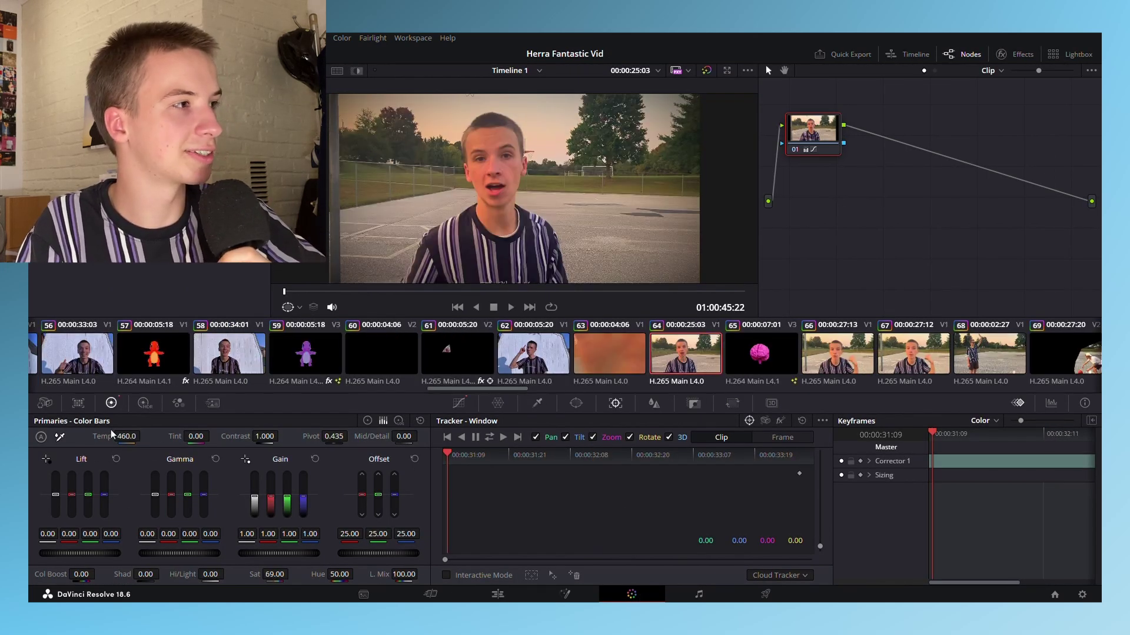
{"action": "left_click", "coordinate": [490, 595]}
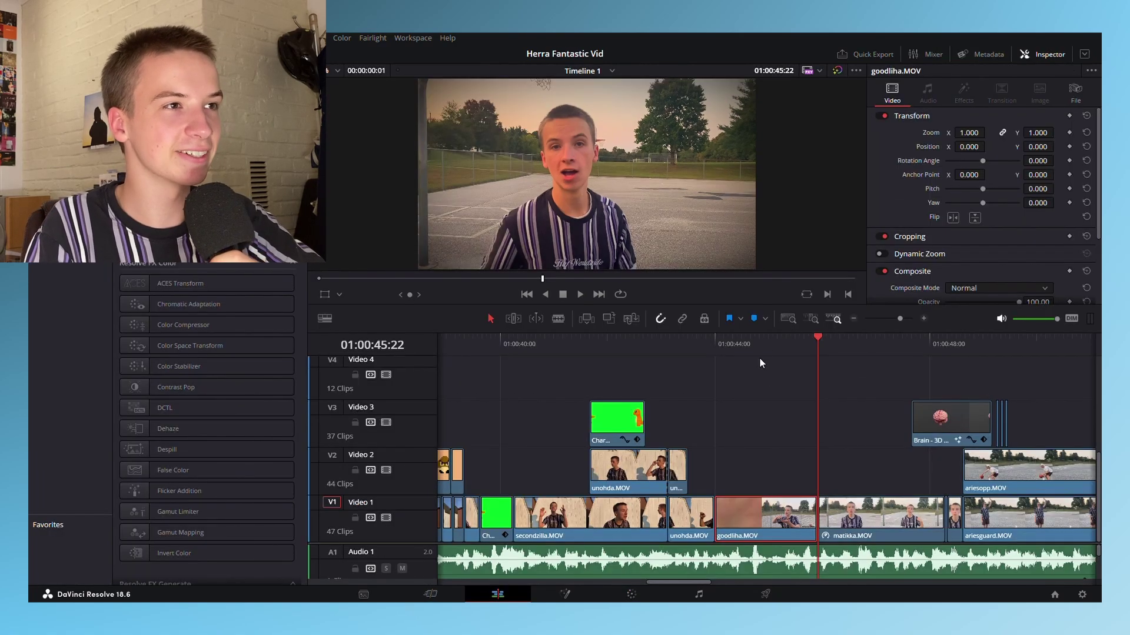
{"action": "key", "text": "space"}
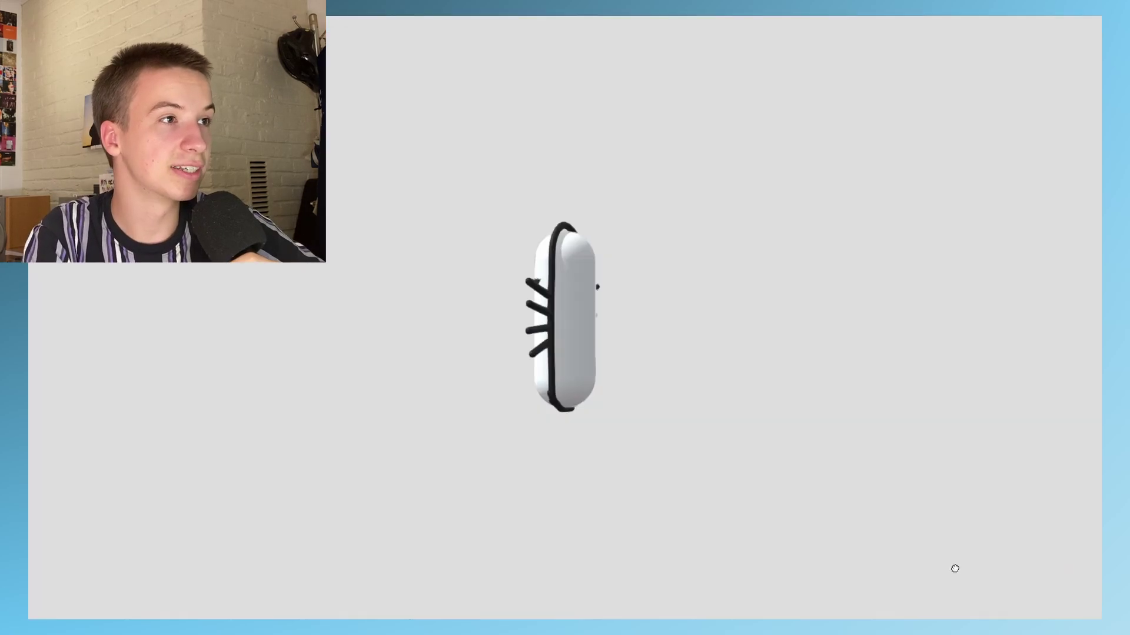
{"action": "left_click_drag", "start_coordinate": [953, 568], "coordinate": [411, 580]}
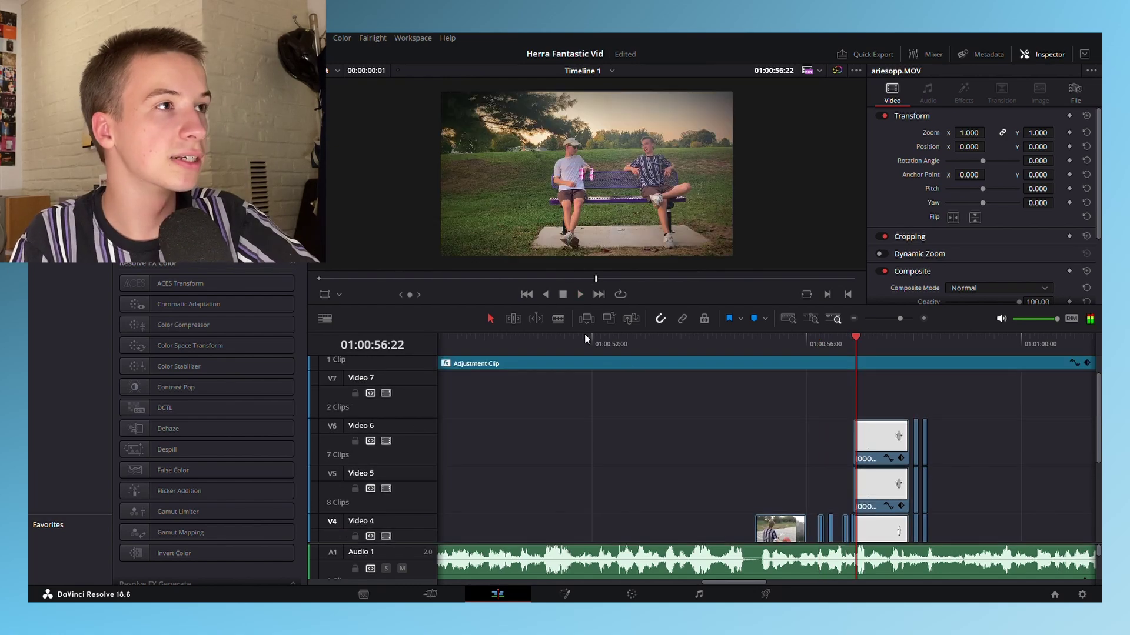
Step: Select the pink JOOO overlay on Video 6 and step through its zoom from 0.090 to 0.950
{"action": "scroll", "coordinate": [764, 434], "scroll_direction": "down", "scroll_amount": 1}
{"action": "scroll", "coordinate": [590, 171], "scroll_direction": "up", "scroll_amount": 4}
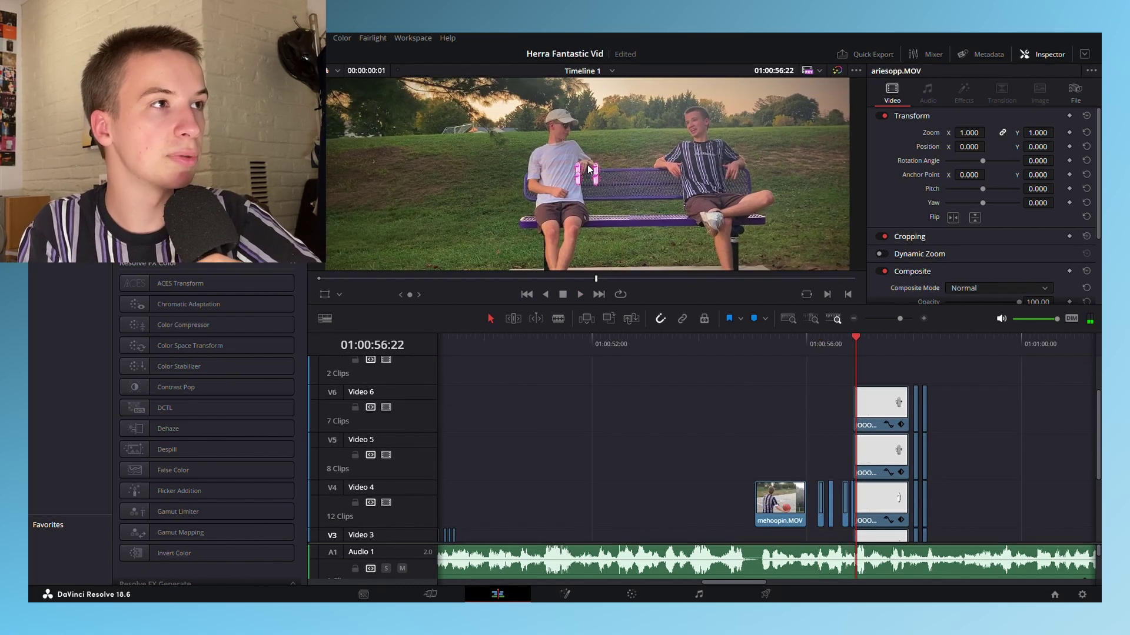
{"action": "scroll", "coordinate": [590, 171], "scroll_direction": "up", "scroll_amount": 3}
{"action": "scroll", "coordinate": [591, 171], "scroll_direction": "down", "scroll_amount": 6}
{"action": "left_click", "coordinate": [881, 396]}
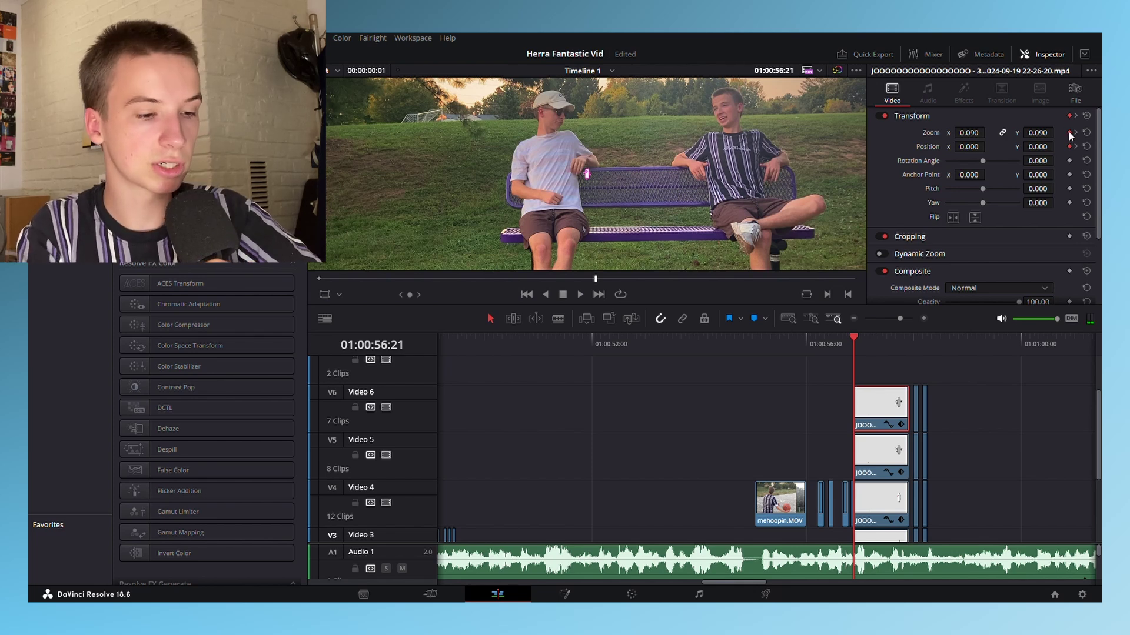
{"action": "key", "text": "Right"}
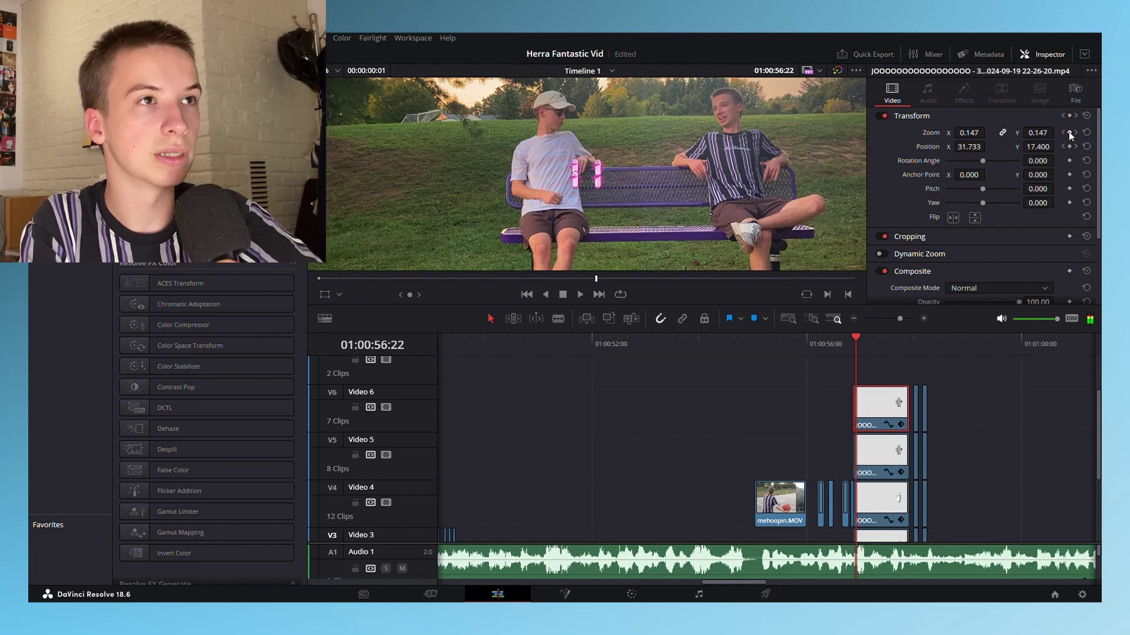
{"action": "key", "text": "Right"}
{"action": "key", "text": "Right"}
{"action": "key", "text": "Right"}
{"action": "key", "text": "Right"}
{"action": "key", "text": "Right"}
{"action": "key", "text": "Right"}
{"action": "key", "text": "Right"}
{"action": "key", "text": "Right"}
{"action": "key", "text": "Right"}
{"action": "key", "text": "Right"}
{"action": "key", "text": "Right"}
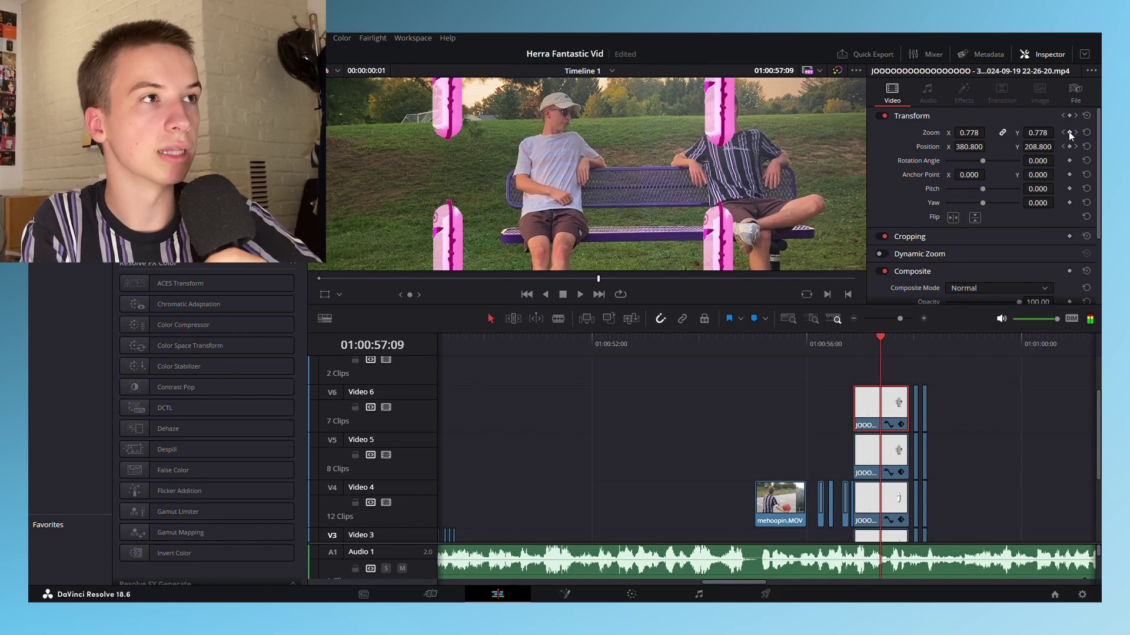
{"action": "key", "text": "Right"}
{"action": "scroll", "coordinate": [716, 204], "scroll_direction": "down", "scroll_amount": 4}
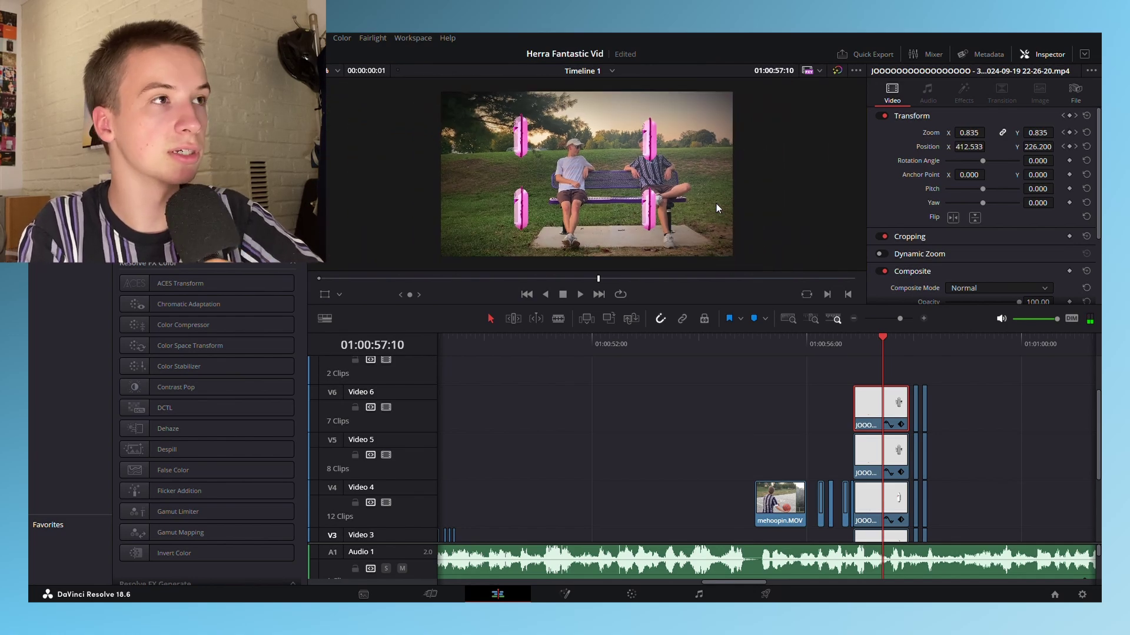
{"action": "key", "text": "Right"}
{"action": "key", "text": "Right"}
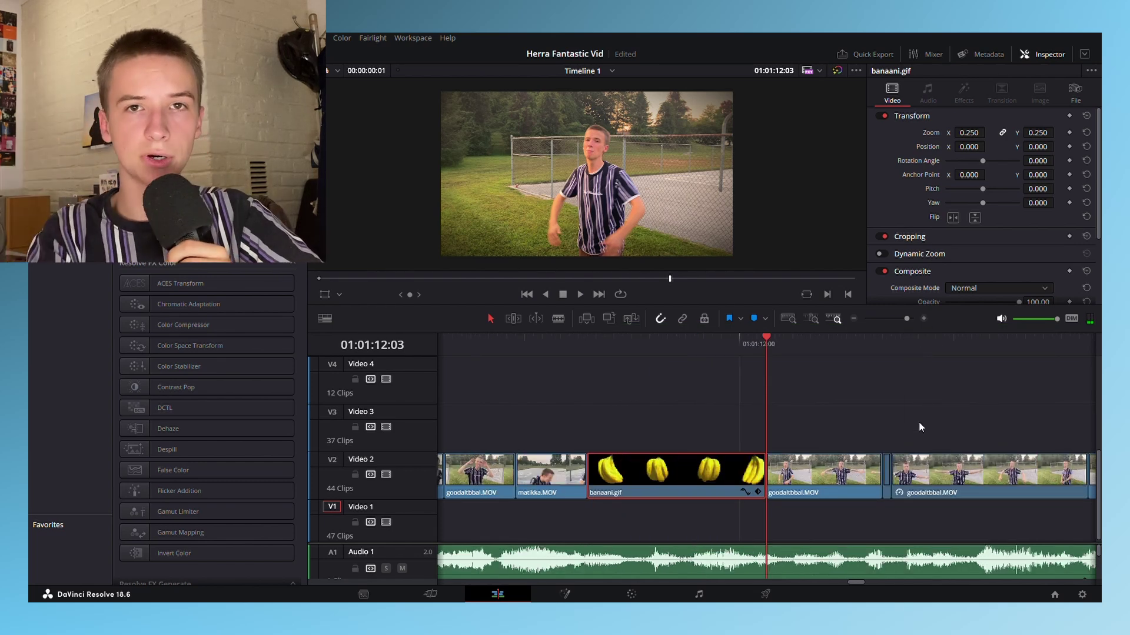
Step: Preview the goodaltbbal arms-out freeze frame, try a blade cut and undo it, then scrub to go off sis
{"action": "left_click", "coordinate": [581, 293]}
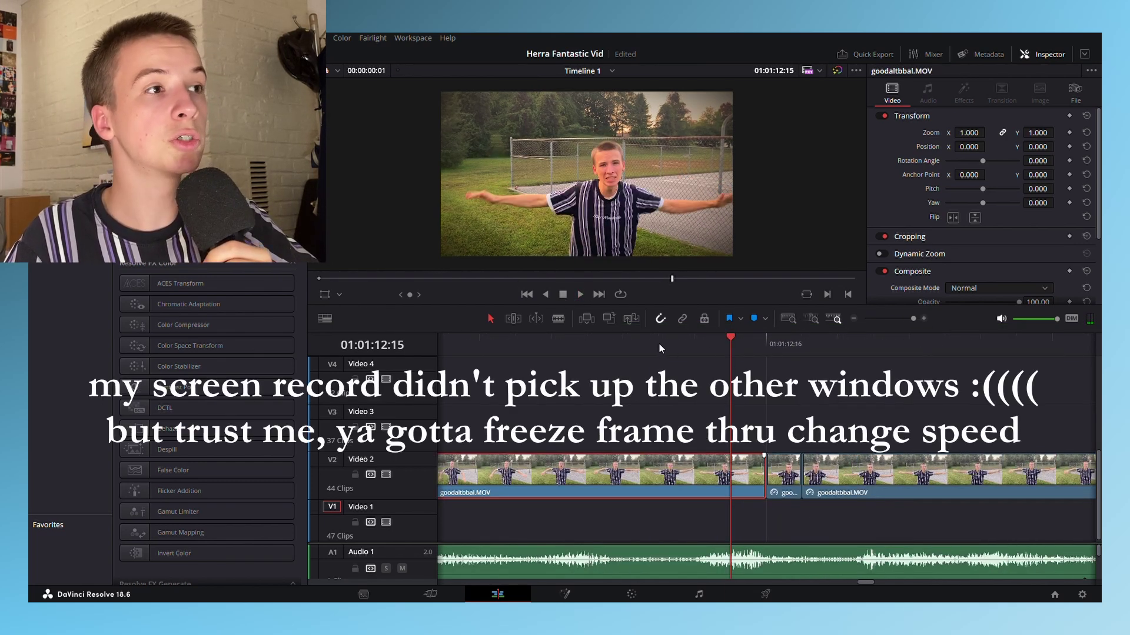
{"action": "key", "text": "shift+r"}
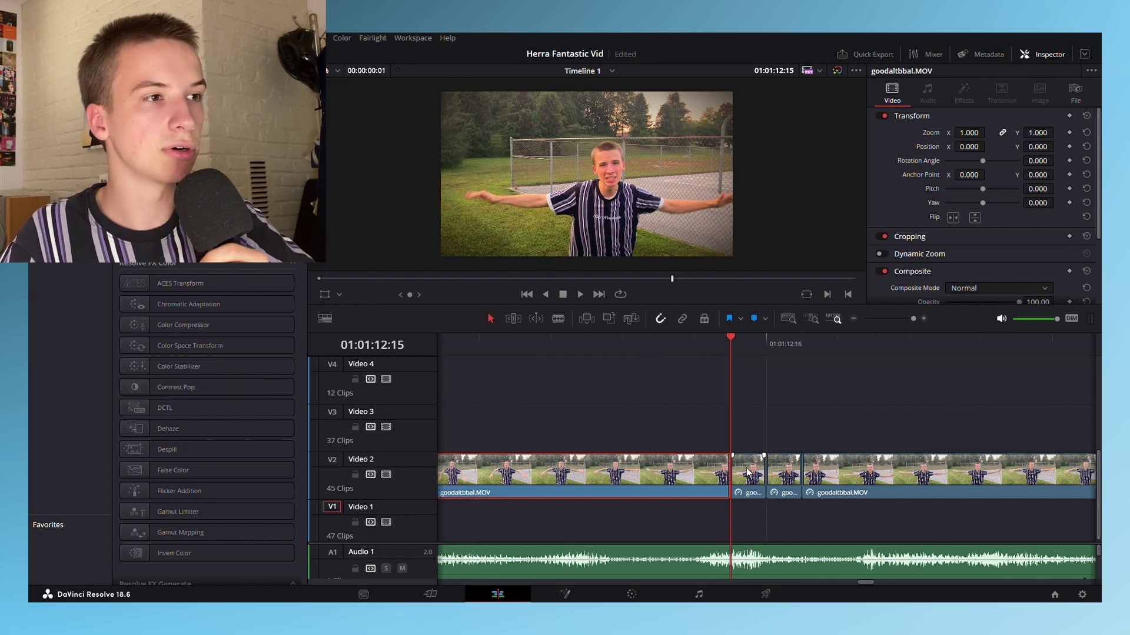
{"action": "key", "text": "ctrl+z"}
{"action": "left_click", "coordinate": [813, 474]}
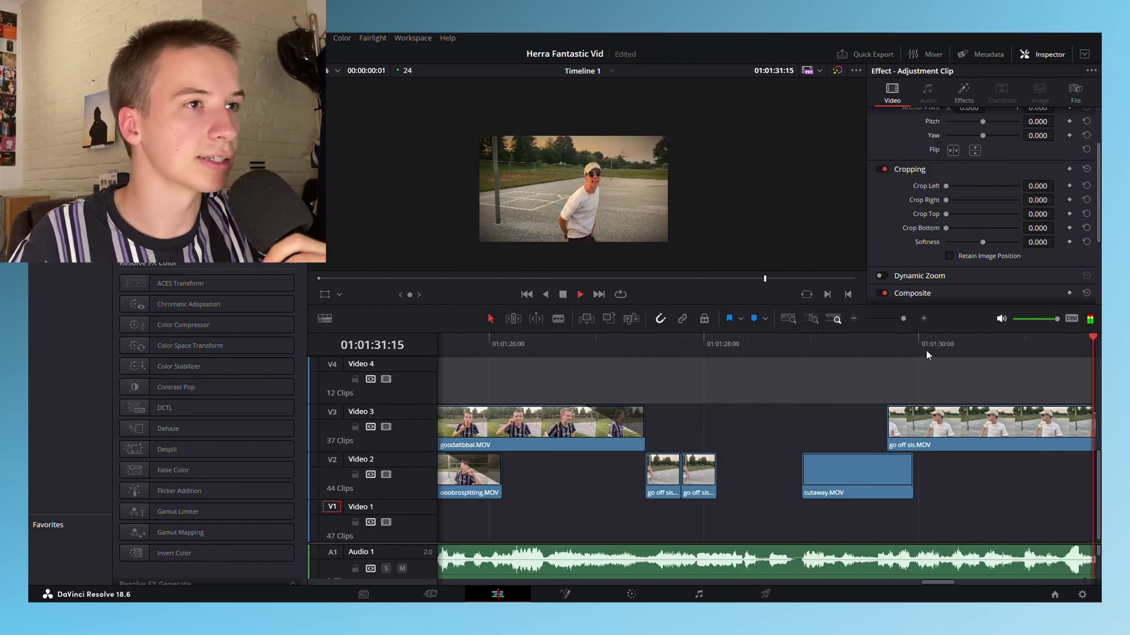
{"action": "left_click_drag", "start_coordinate": [926, 351], "coordinate": [895, 365]}
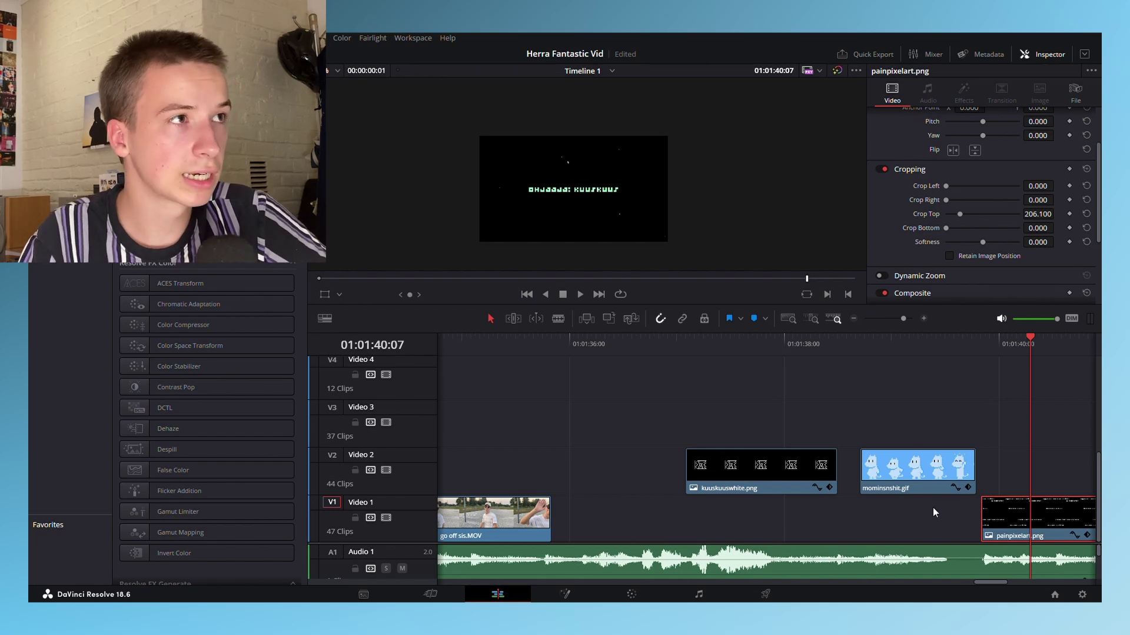
Step: Scroll the timeline to the painpixelart.png credits clip showing OHJAAJA: KUUSKUUS
{"action": "scroll", "coordinate": [603, 200], "scroll_direction": "up", "scroll_amount": 3}
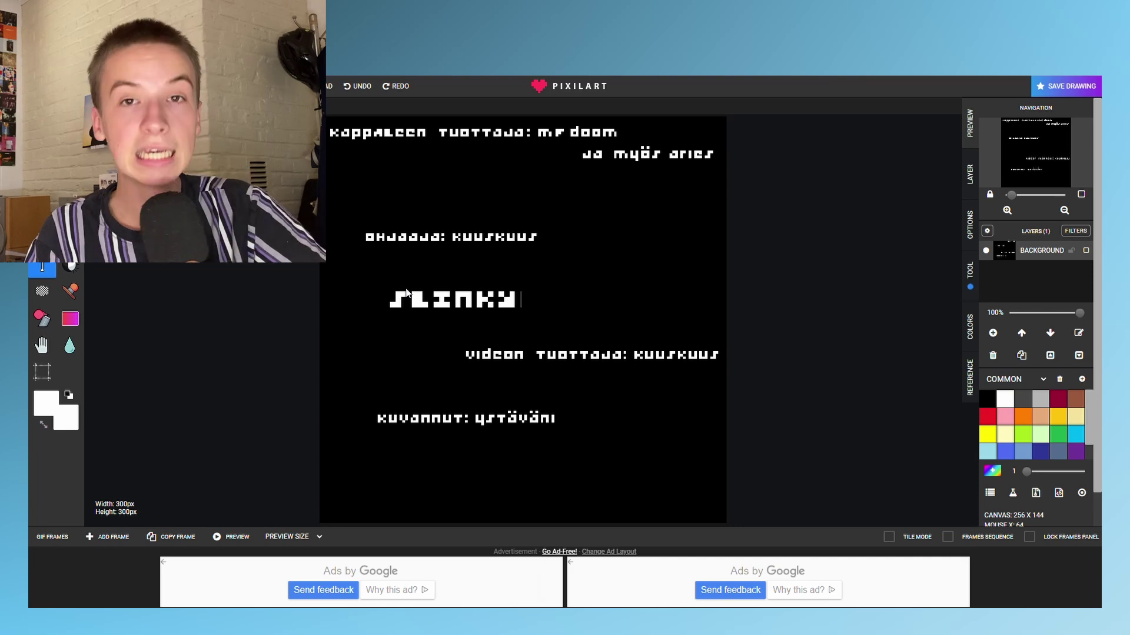
Step: Enter 'FO' as the next credit line below the director credit
{"action": "type", "text": "FO"}
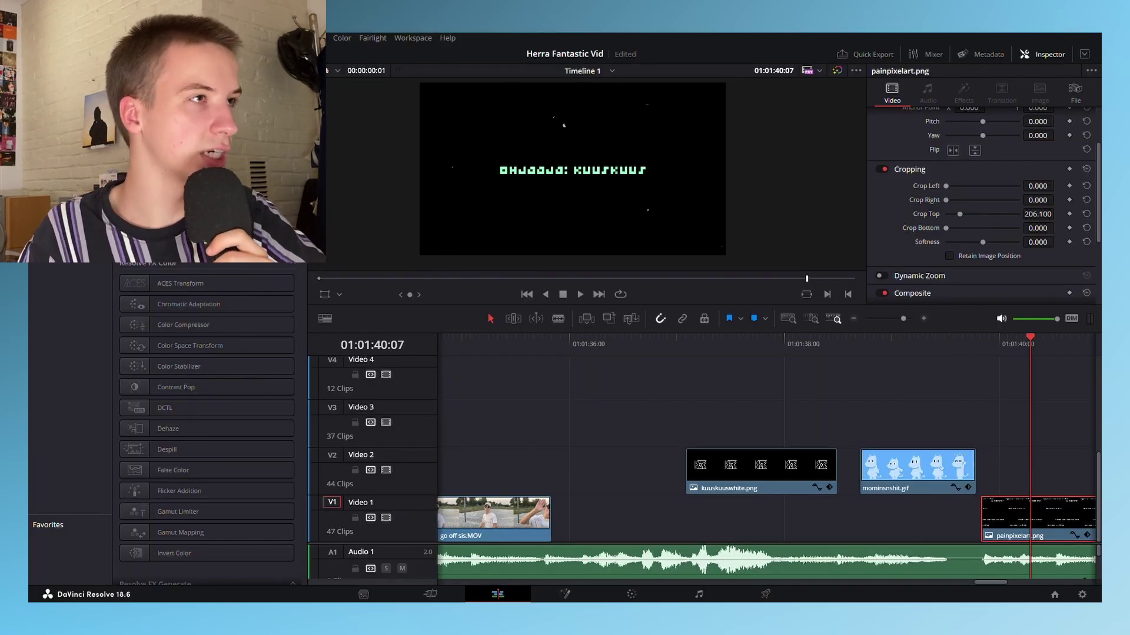
{"action": "left_click", "coordinate": [1013, 343]}
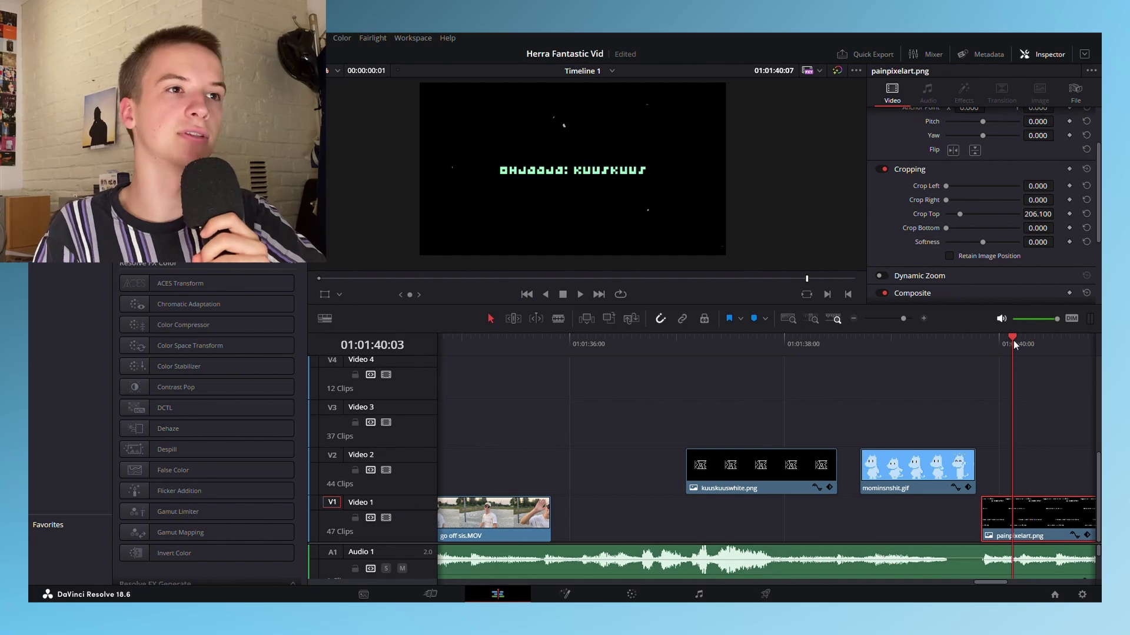
{"action": "left_click", "coordinate": [580, 295]}
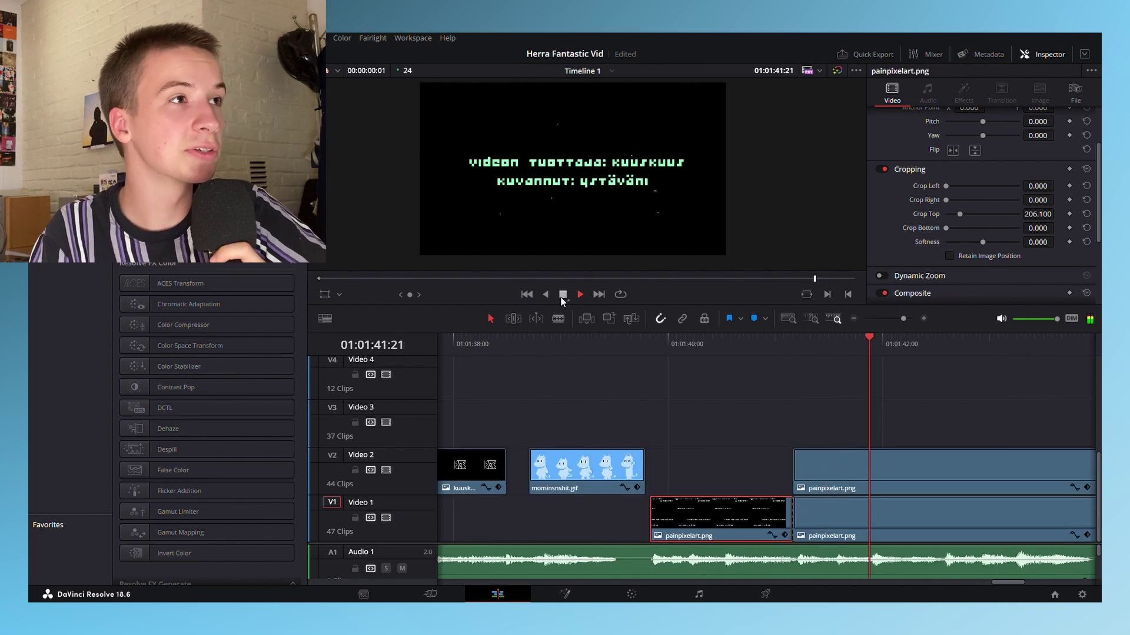
{"action": "left_click", "coordinate": [824, 340]}
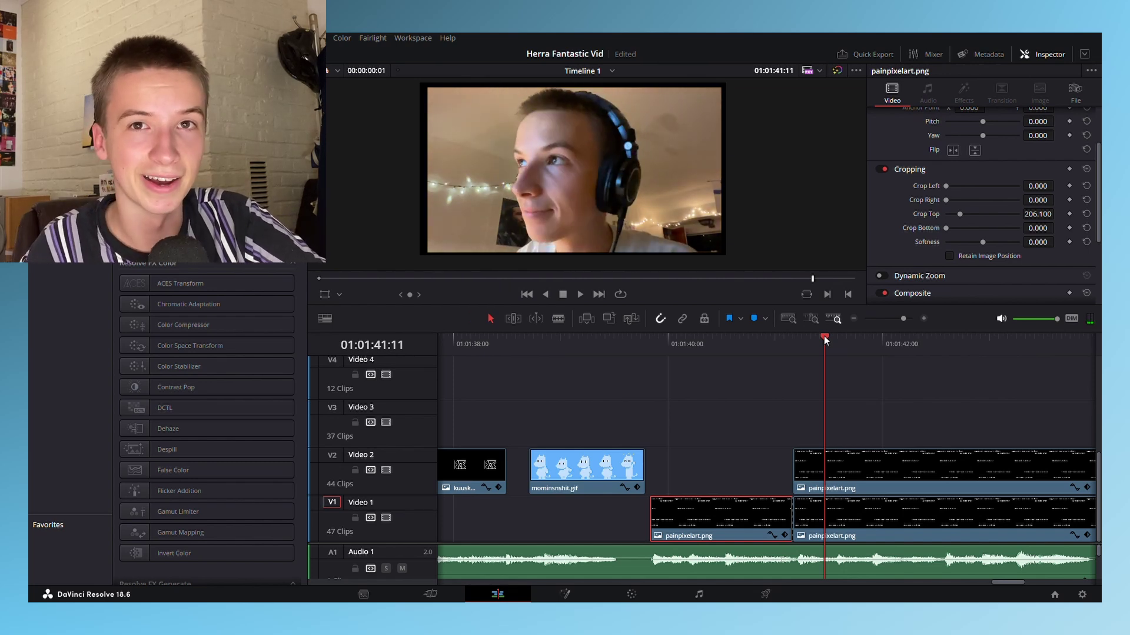
{"action": "key", "text": "space"}
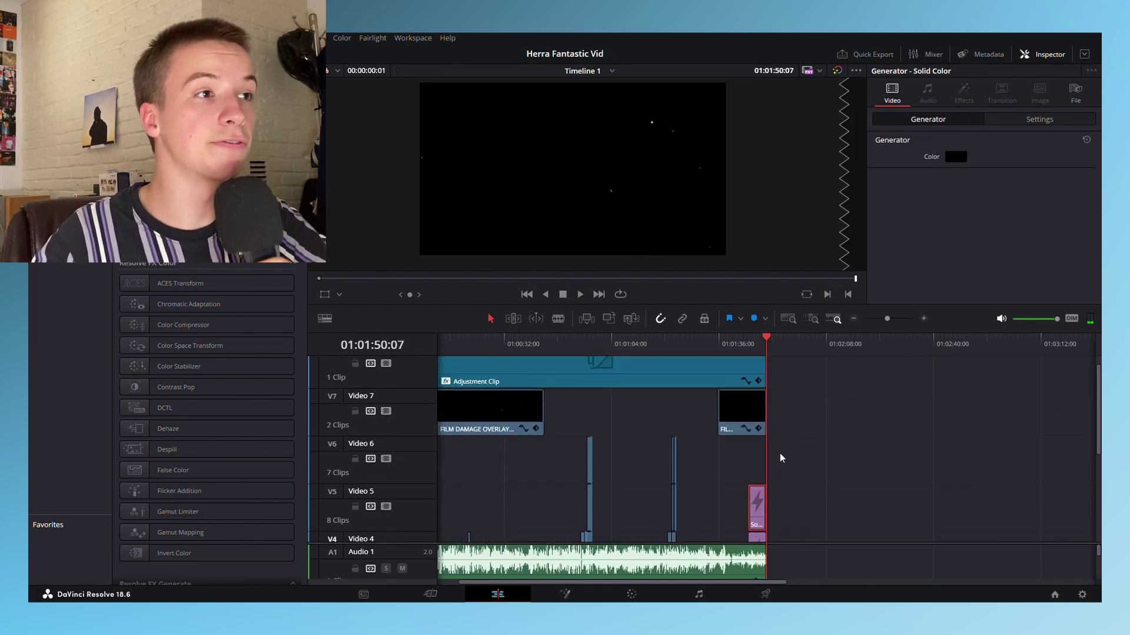
Step: Select the FILM DAMAGE OVERLAY clip on V7 and zoom in to confirm its Screen composite mode
{"action": "scroll", "coordinate": [779, 458], "scroll_direction": "up", "scroll_amount": 1}
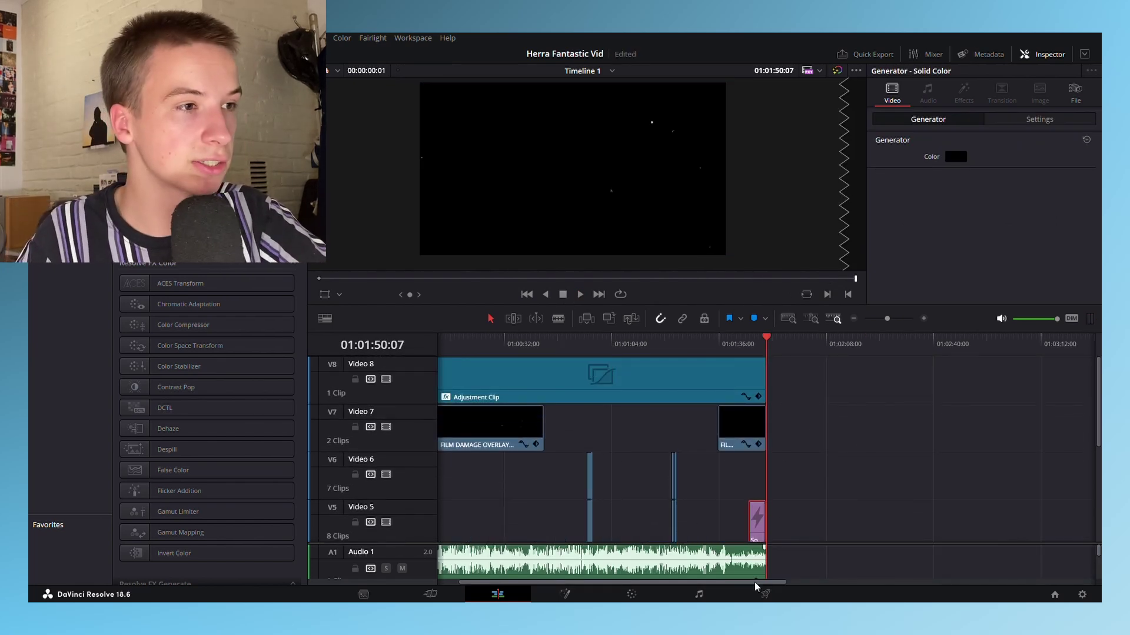
{"action": "left_click_drag", "start_coordinate": [755, 582], "coordinate": [636, 591]}
{"action": "left_click", "coordinate": [512, 426]}
{"action": "left_click_drag", "start_coordinate": [446, 343], "coordinate": [458, 343]}
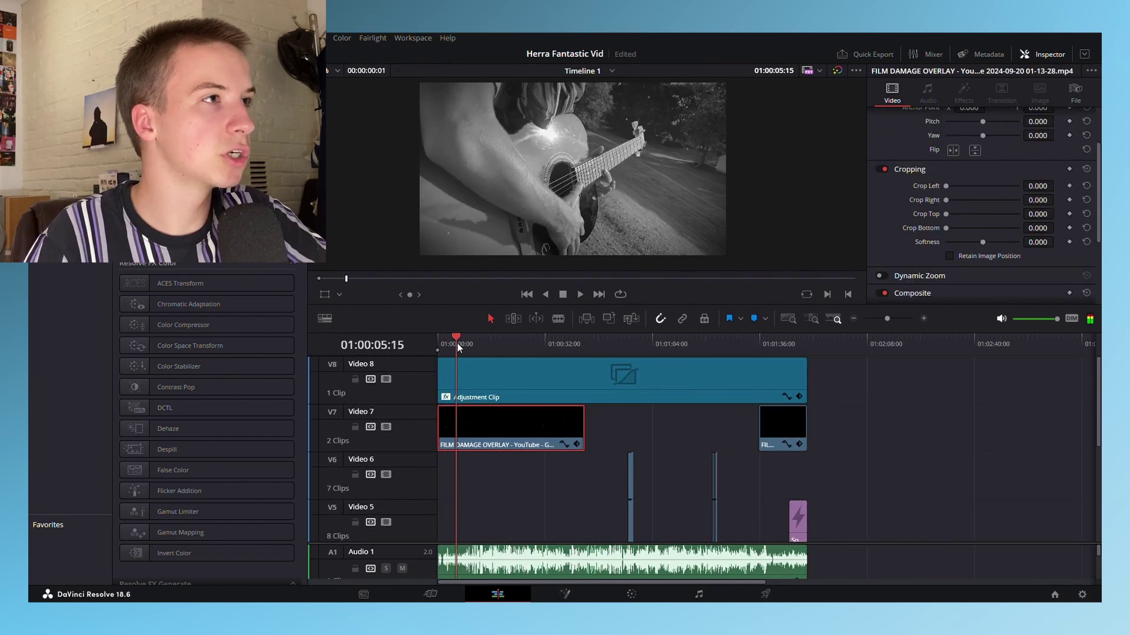
{"action": "left_click", "coordinate": [924, 319]}
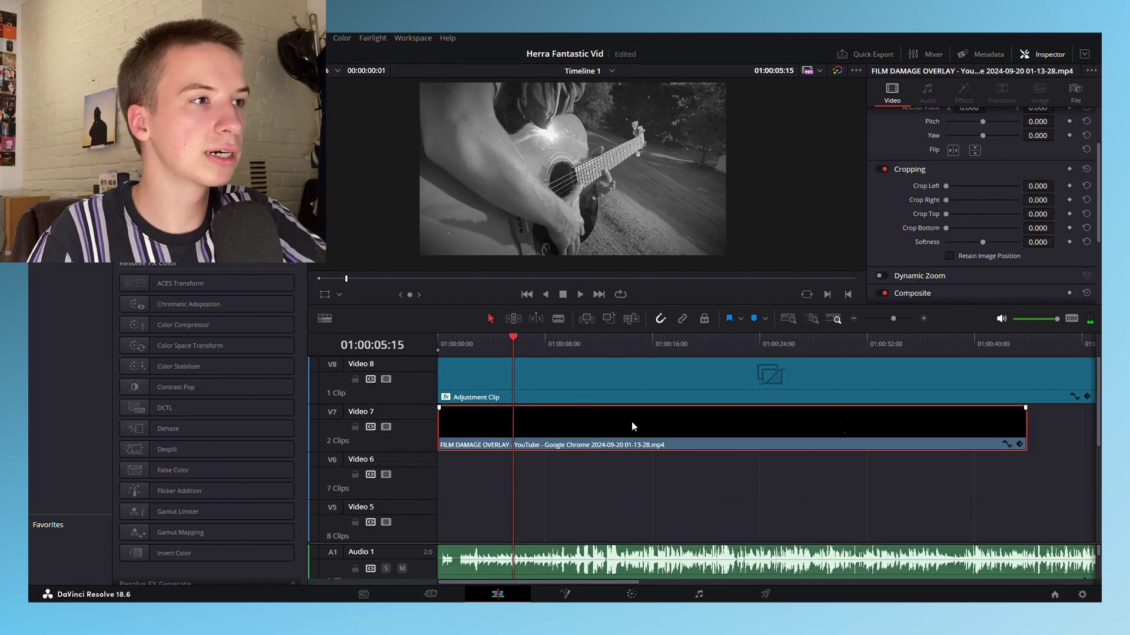
{"action": "scroll", "coordinate": [912, 274], "scroll_direction": "down", "scroll_amount": 3}
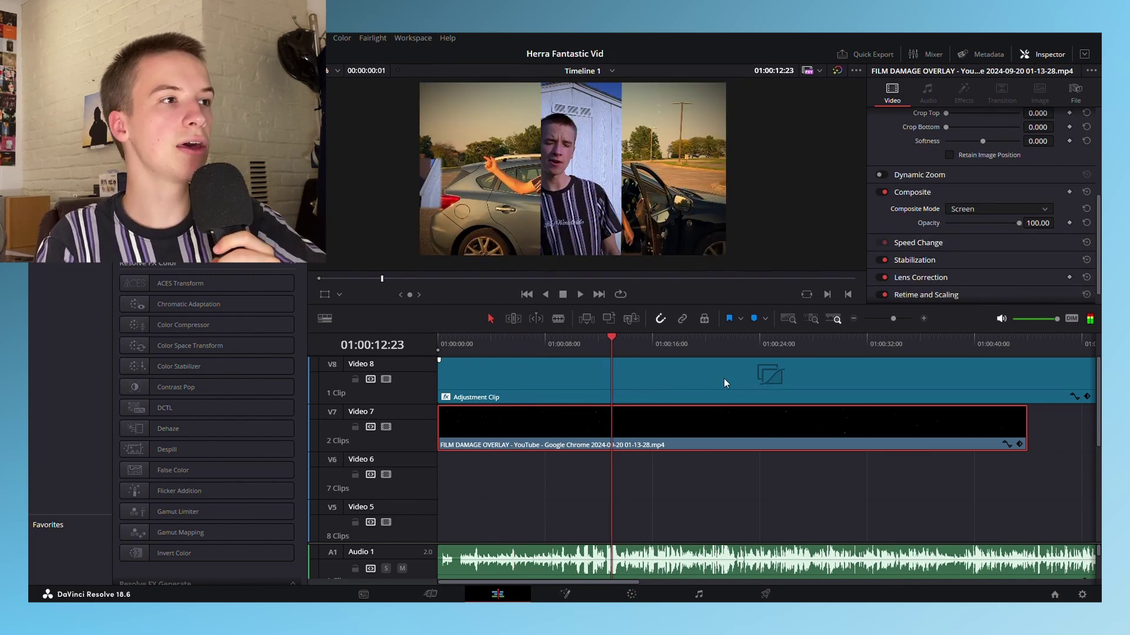
Step: Compare the V8 adjustment clip's Vignette off and on while scrubbing, leaving it enabled
{"action": "left_click", "coordinate": [724, 383]}
{"action": "scroll", "coordinate": [925, 246], "scroll_direction": "up", "scroll_amount": 5}
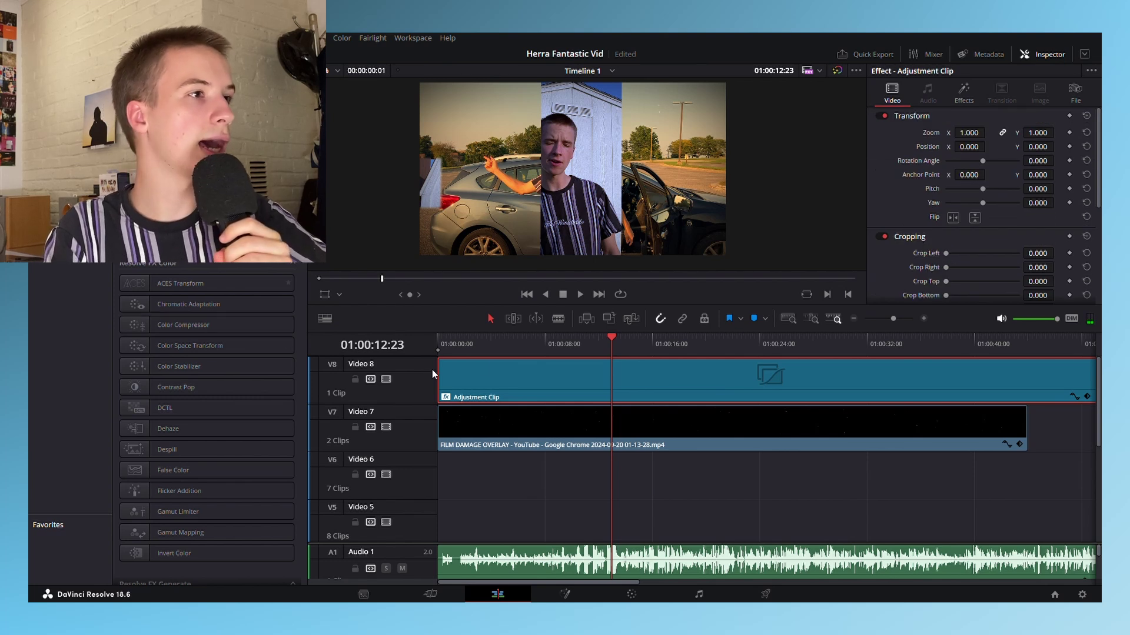
{"action": "left_click", "coordinate": [963, 94]}
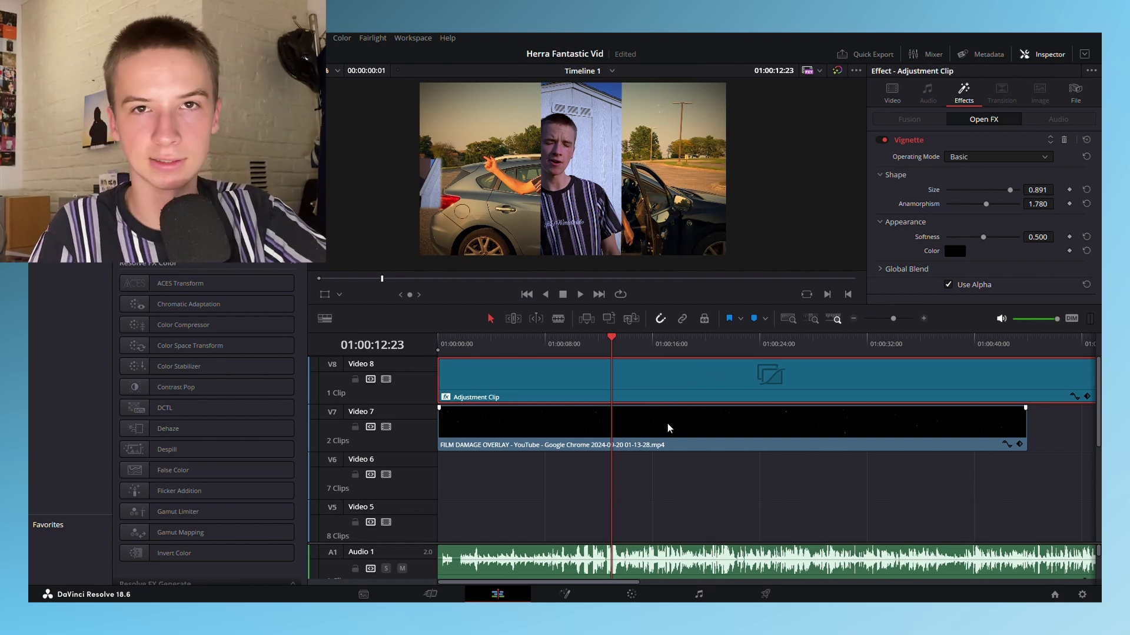
{"action": "left_click", "coordinate": [884, 141]}
{"action": "left_click_drag", "start_coordinate": [654, 344], "coordinate": [770, 345]}
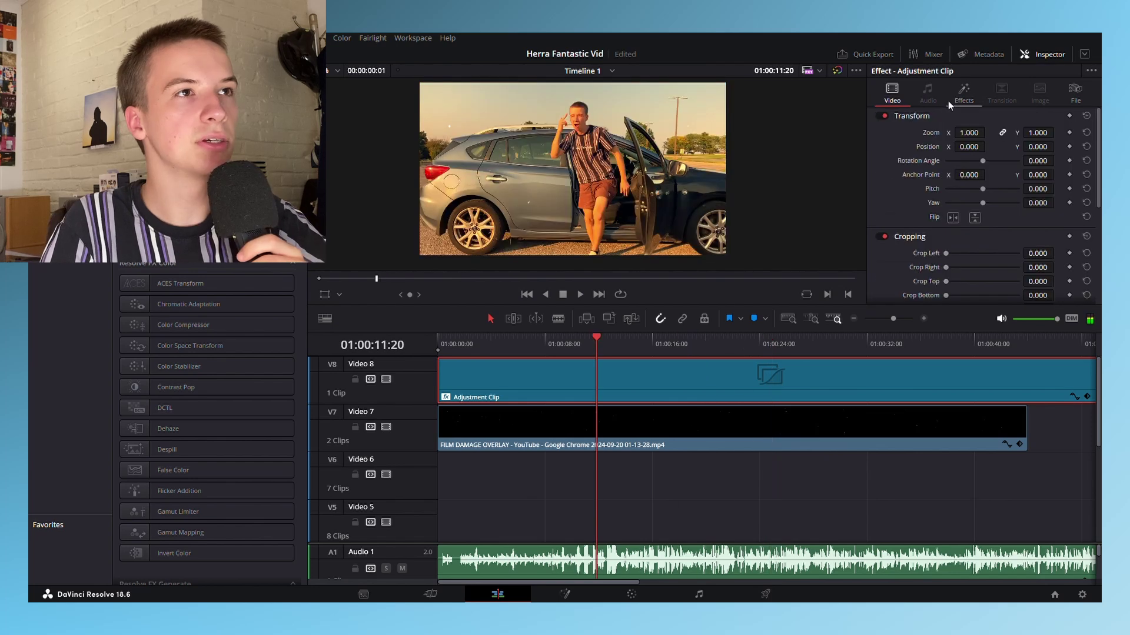
{"action": "left_click", "coordinate": [948, 101]}
{"action": "left_click", "coordinate": [885, 142]}
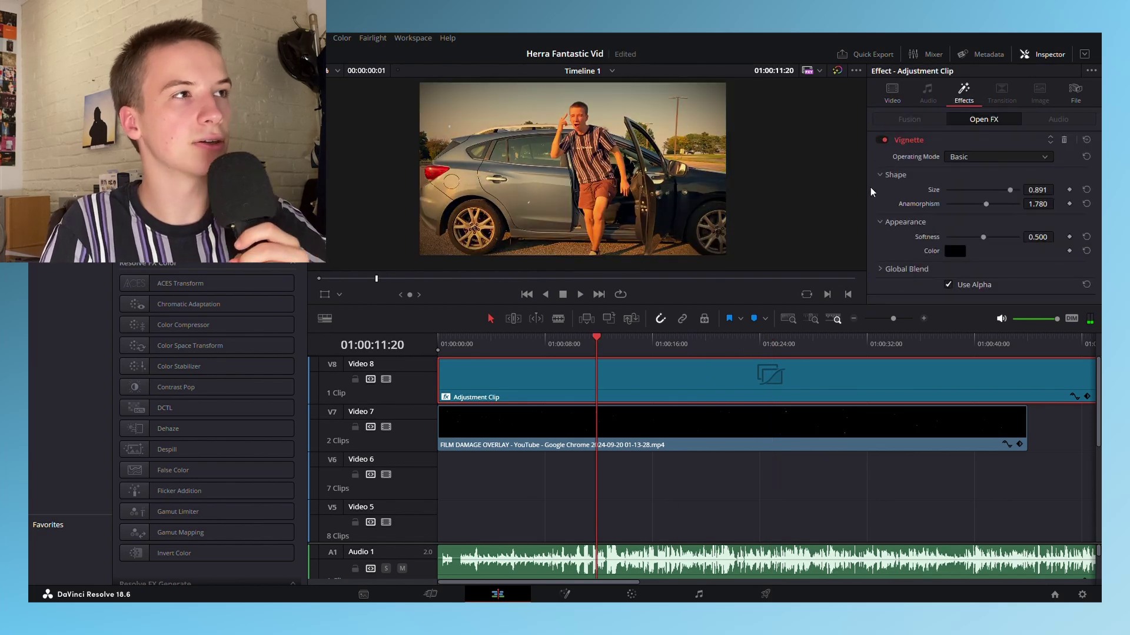